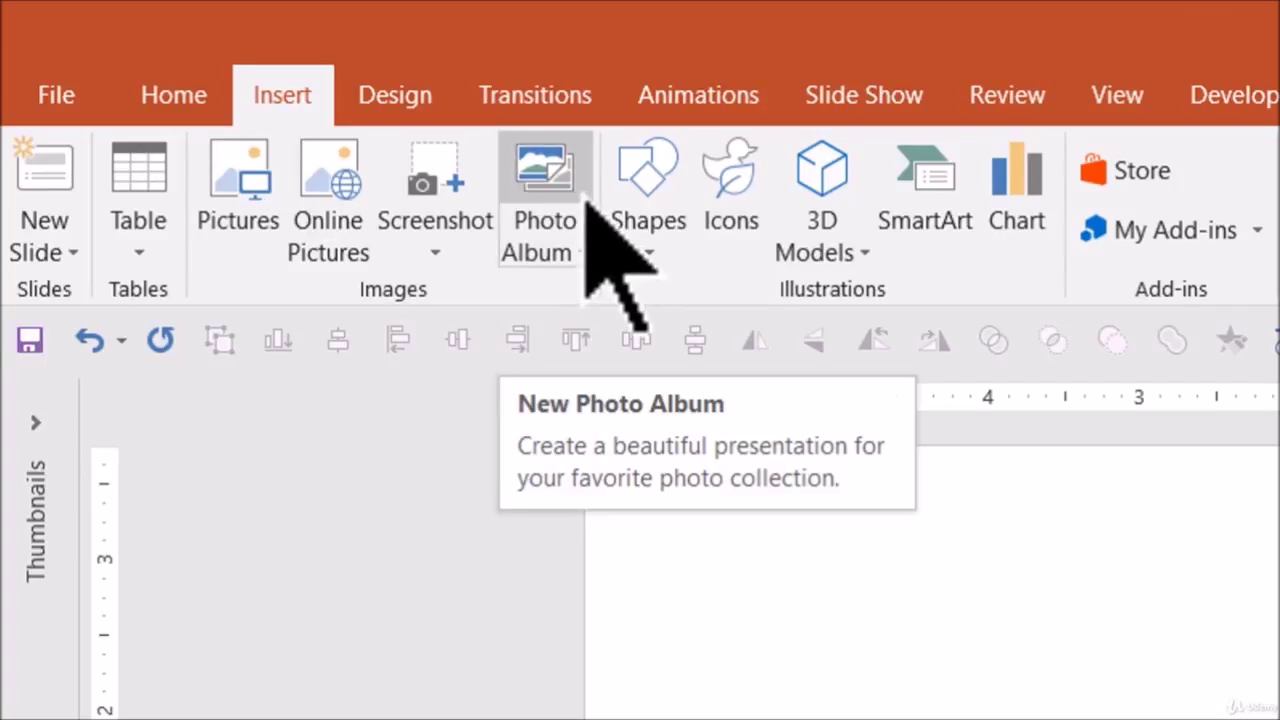
Step: Start a new photo album and open the Photos folder on Local Disk (D:) to add pictures from disk
{"action": "left_click", "coordinate": [546, 255]}
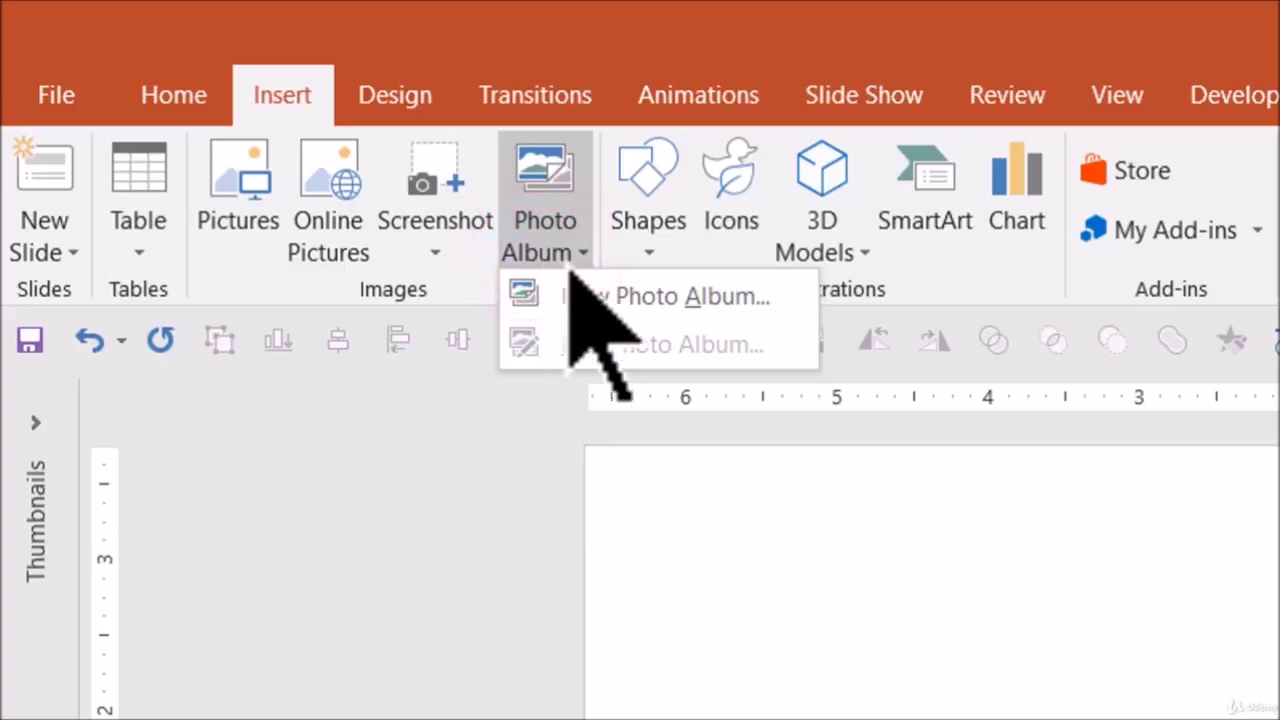
{"action": "left_click", "coordinate": [605, 294]}
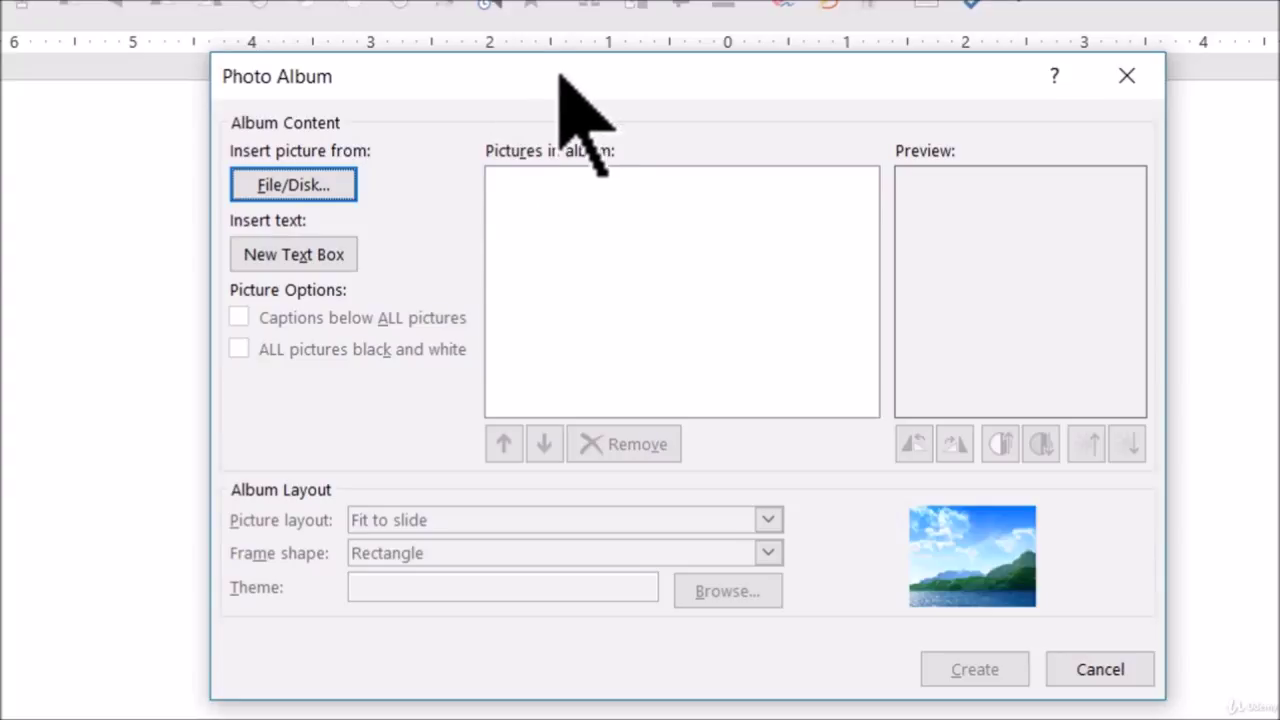
{"action": "left_click", "coordinate": [278, 184]}
{"action": "double_click", "coordinate": [497, 312]}
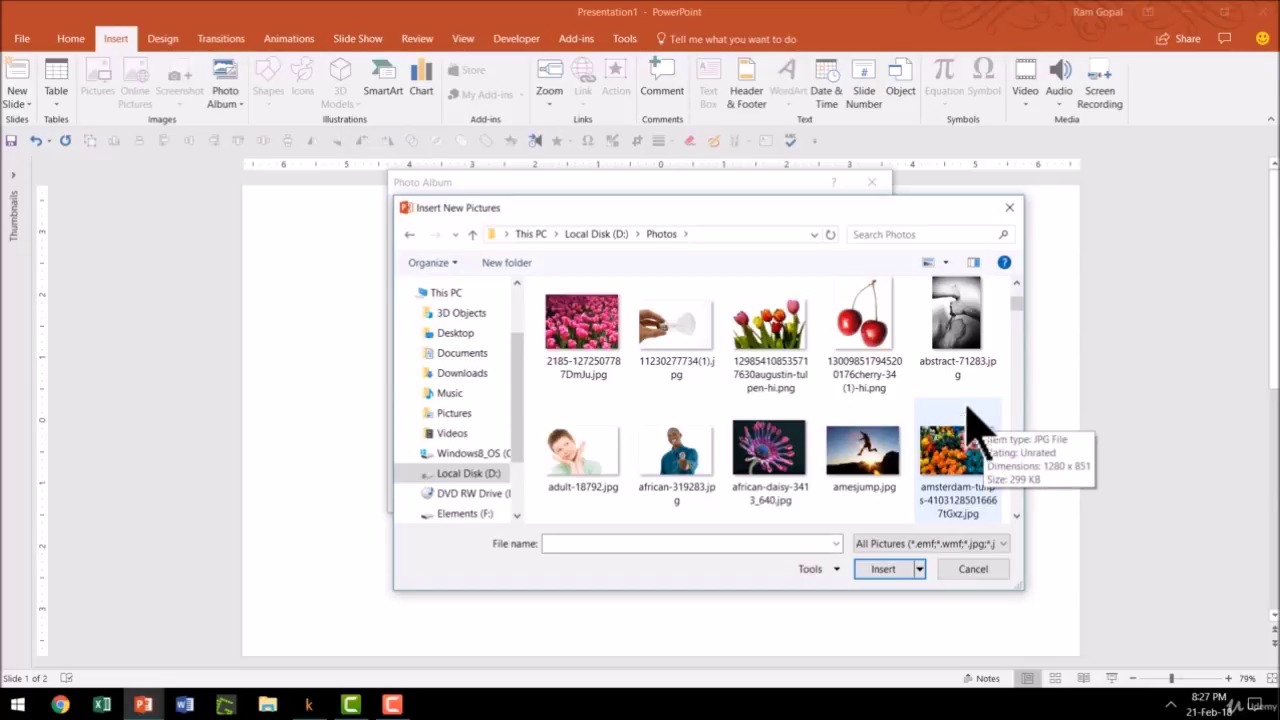
{"action": "scroll", "coordinate": [948, 418], "scroll_direction": "down", "scroll_amount": 1}
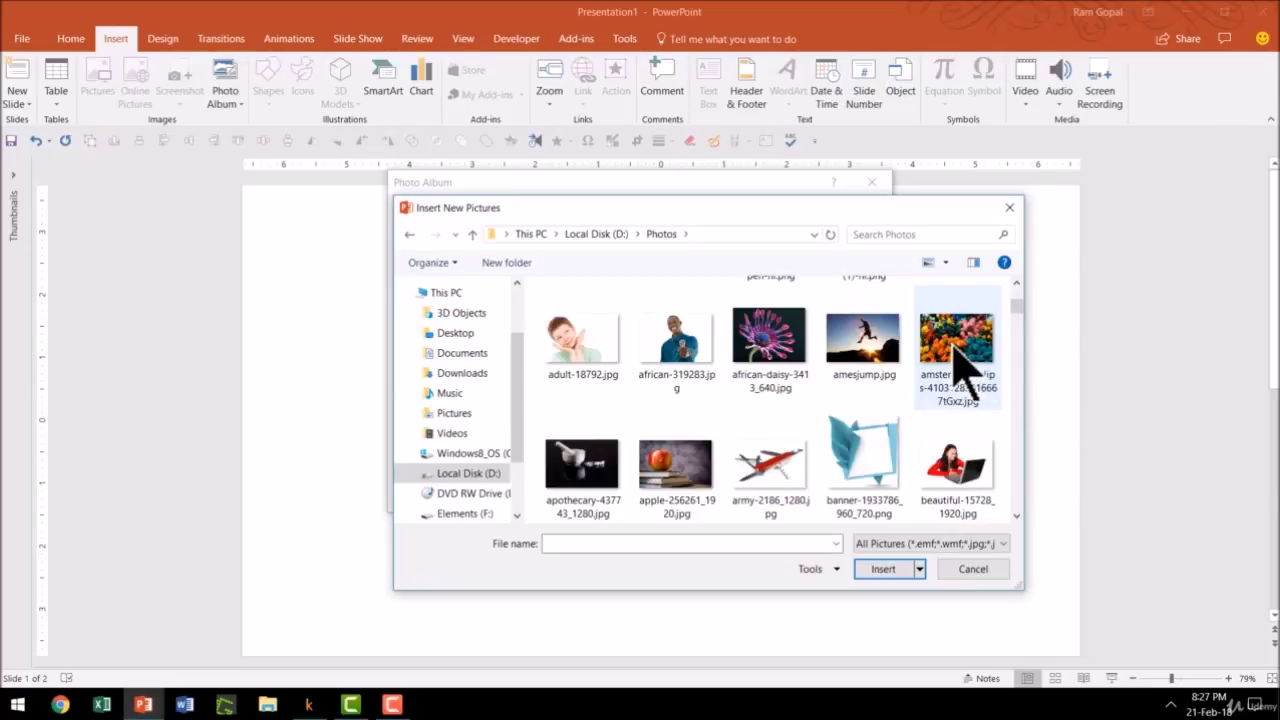
{"action": "left_click", "coordinate": [957, 358]}
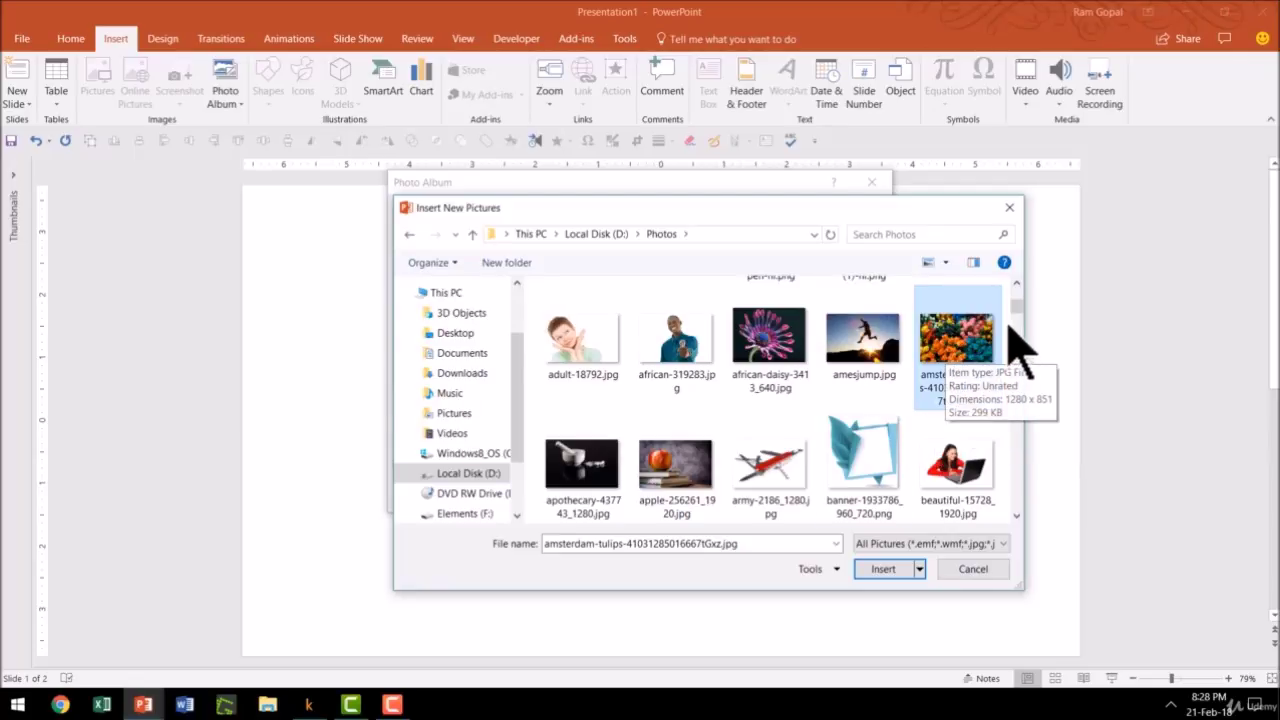
{"action": "left_click", "coordinate": [1016, 515]}
{"action": "left_click", "coordinate": [1016, 515]}
{"action": "left_click", "coordinate": [1016, 515]}
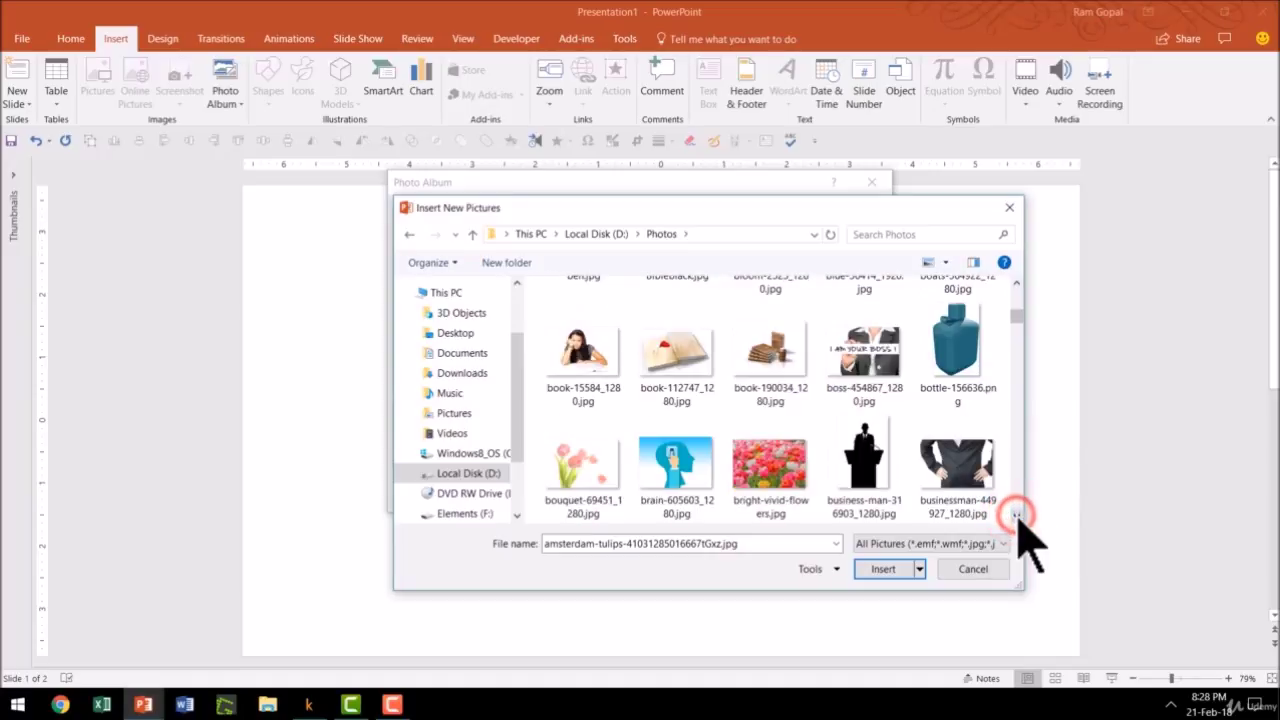
{"action": "left_click", "coordinate": [1016, 515]}
{"action": "left_click", "coordinate": [785, 362], "text": "ctrl"}
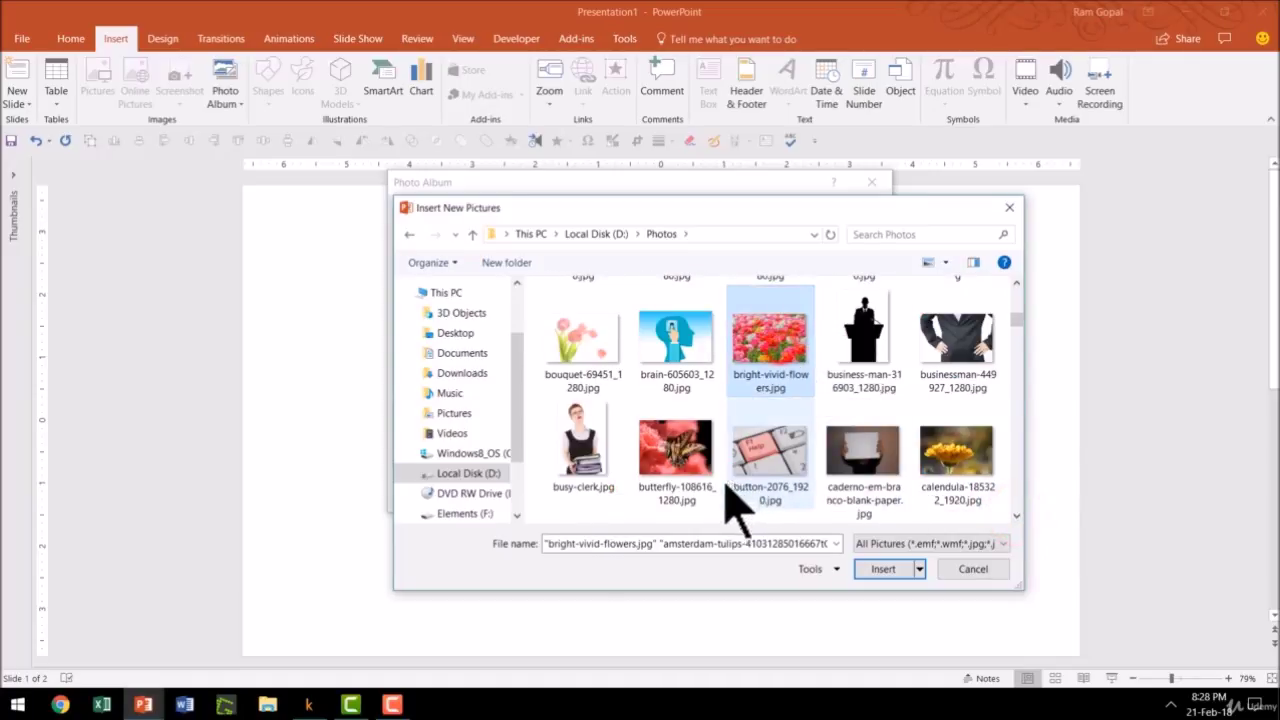
{"action": "left_click", "coordinate": [968, 482], "text": "ctrl"}
{"action": "left_click", "coordinate": [1016, 515]}
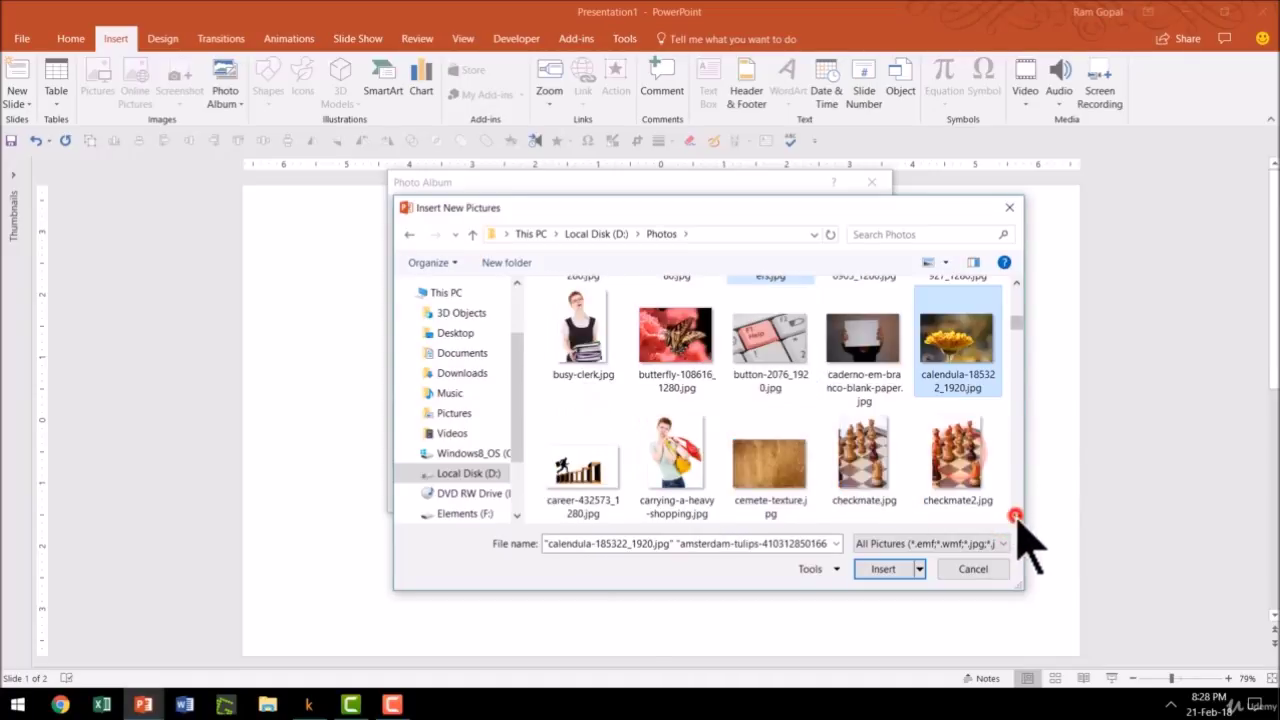
{"action": "left_click", "coordinate": [1016, 515]}
{"action": "left_click", "coordinate": [1016, 515]}
{"action": "left_click", "coordinate": [1016, 515]}
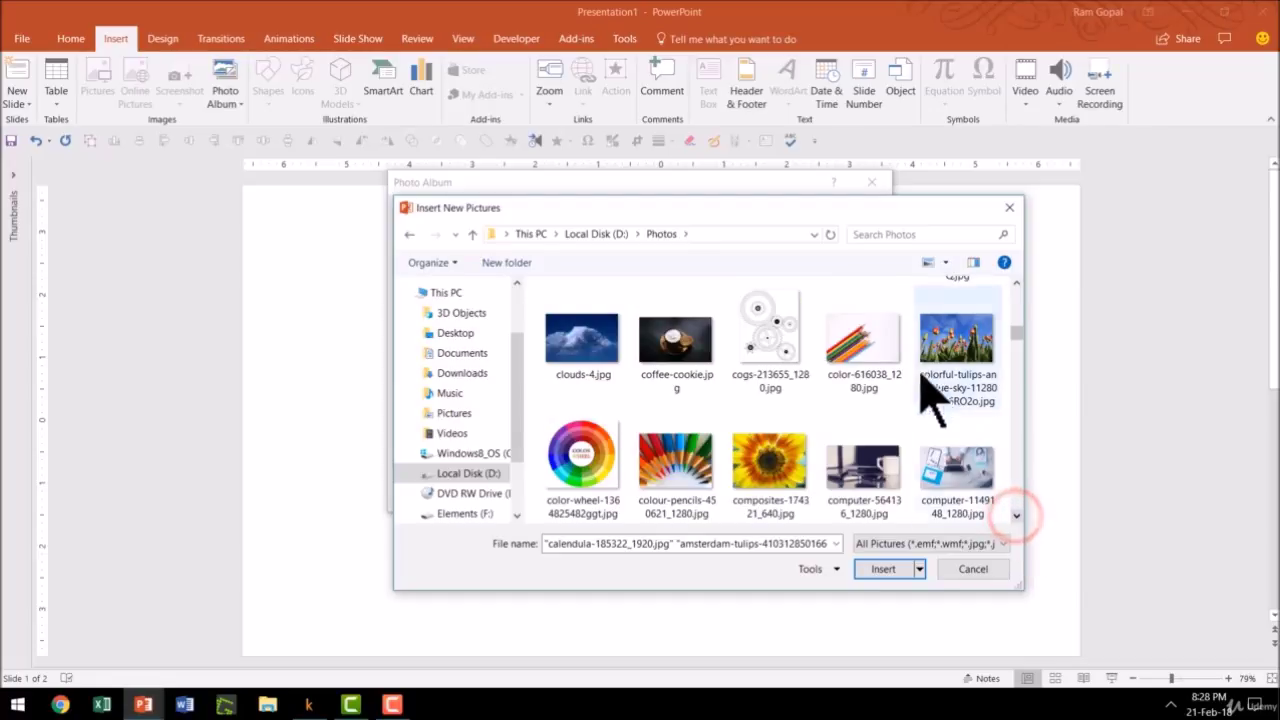
{"action": "left_click", "coordinate": [948, 365], "text": "ctrl"}
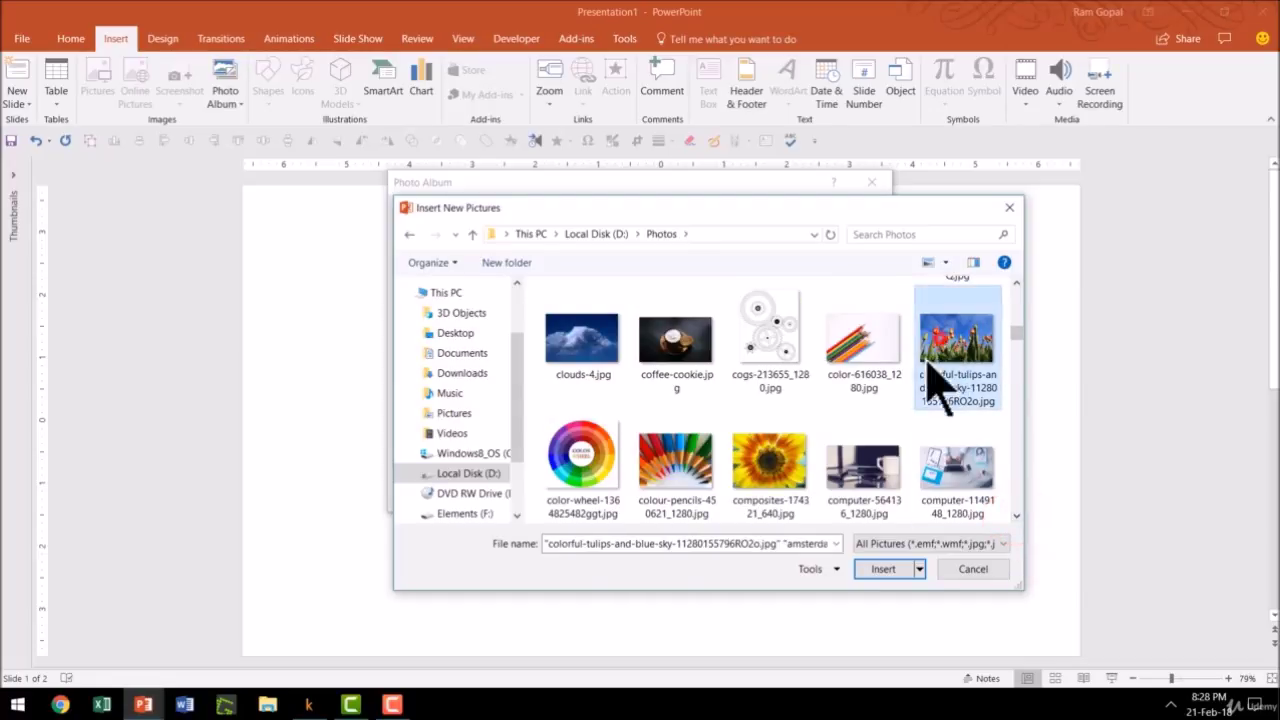
{"action": "left_click", "coordinate": [785, 488], "text": "ctrl"}
{"action": "left_click", "coordinate": [897, 570]}
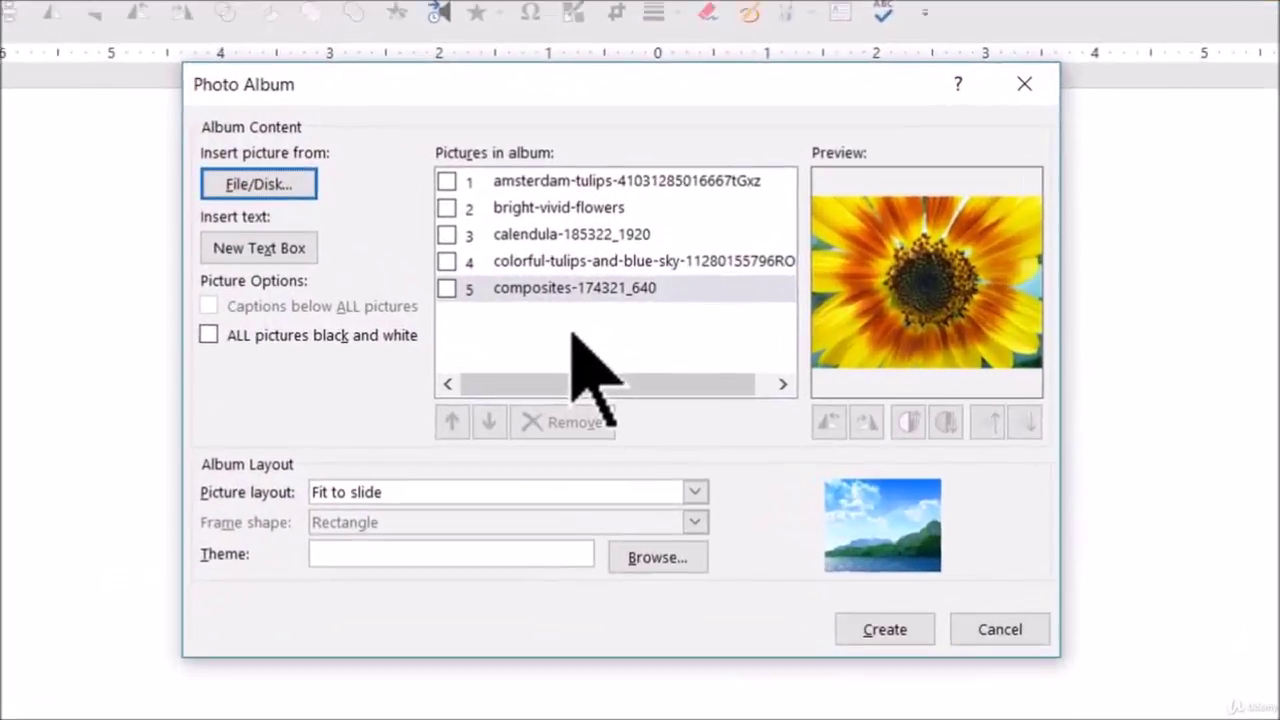
Step: Move the composites-174321_640 picture up to third place in the album order and untick it
{"action": "left_click", "coordinate": [572, 333]}
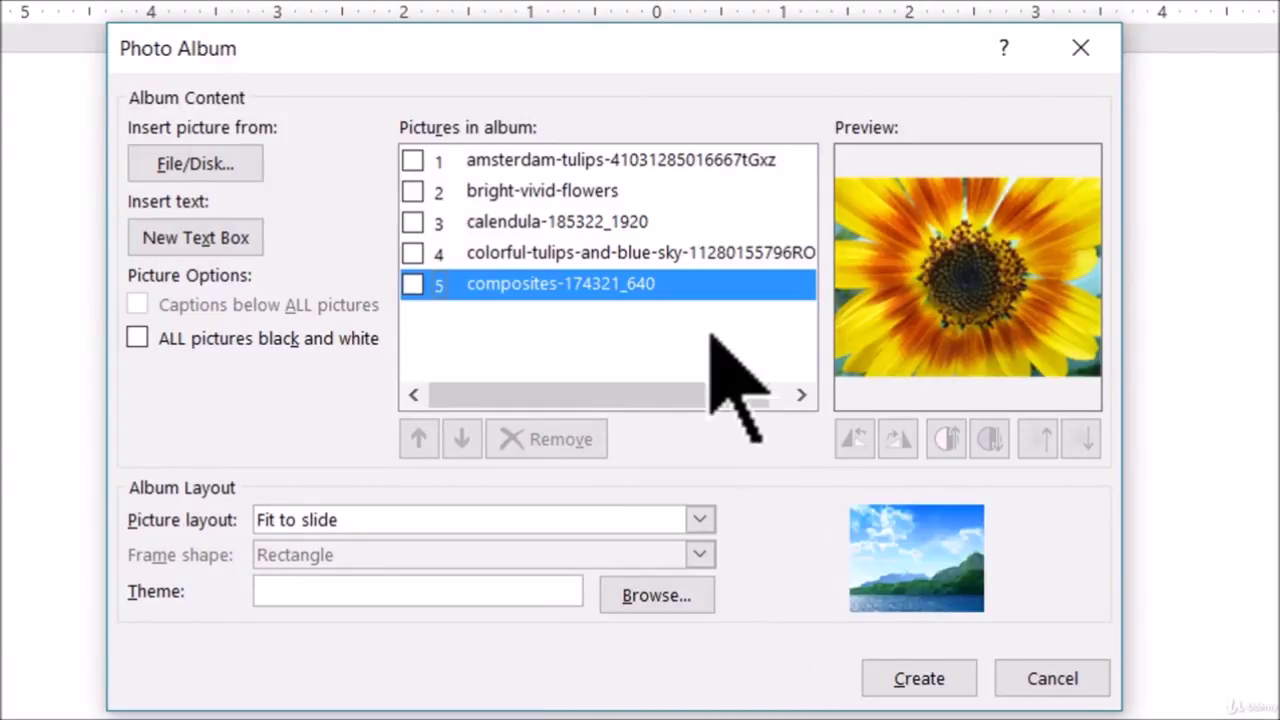
{"action": "left_click", "coordinate": [412, 285]}
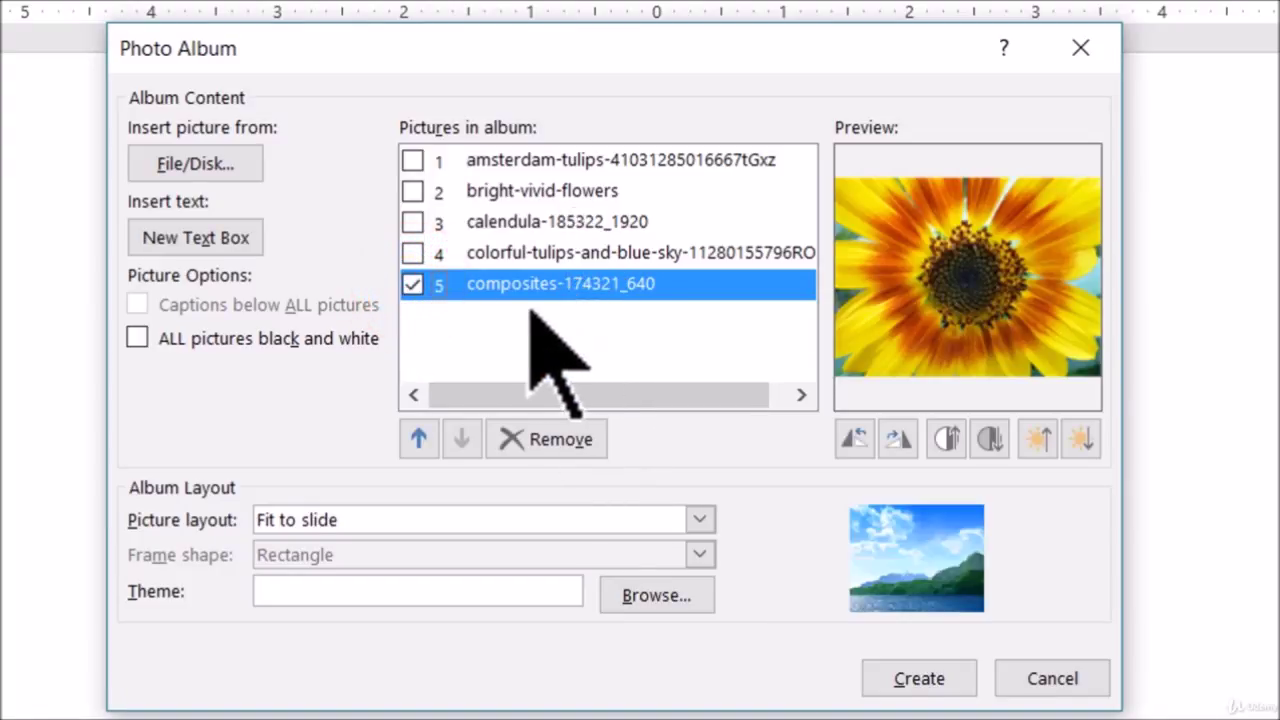
{"action": "left_click", "coordinate": [420, 437]}
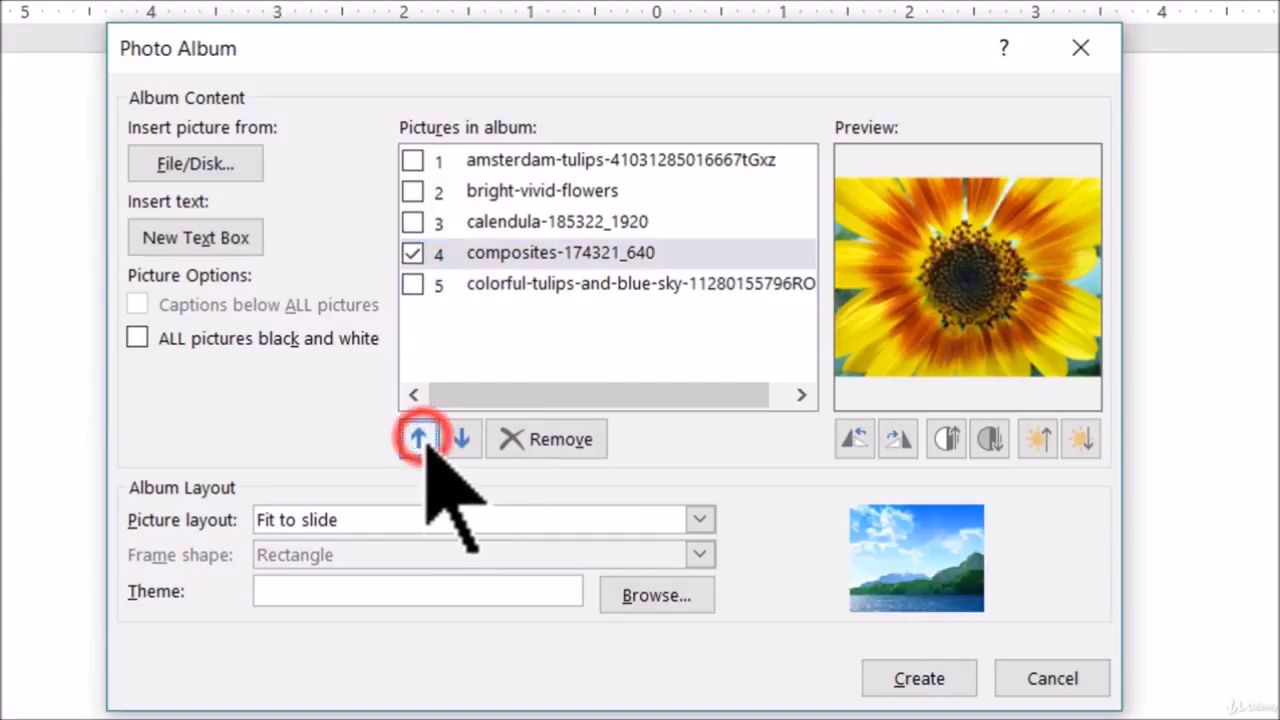
{"action": "left_click", "coordinate": [420, 437]}
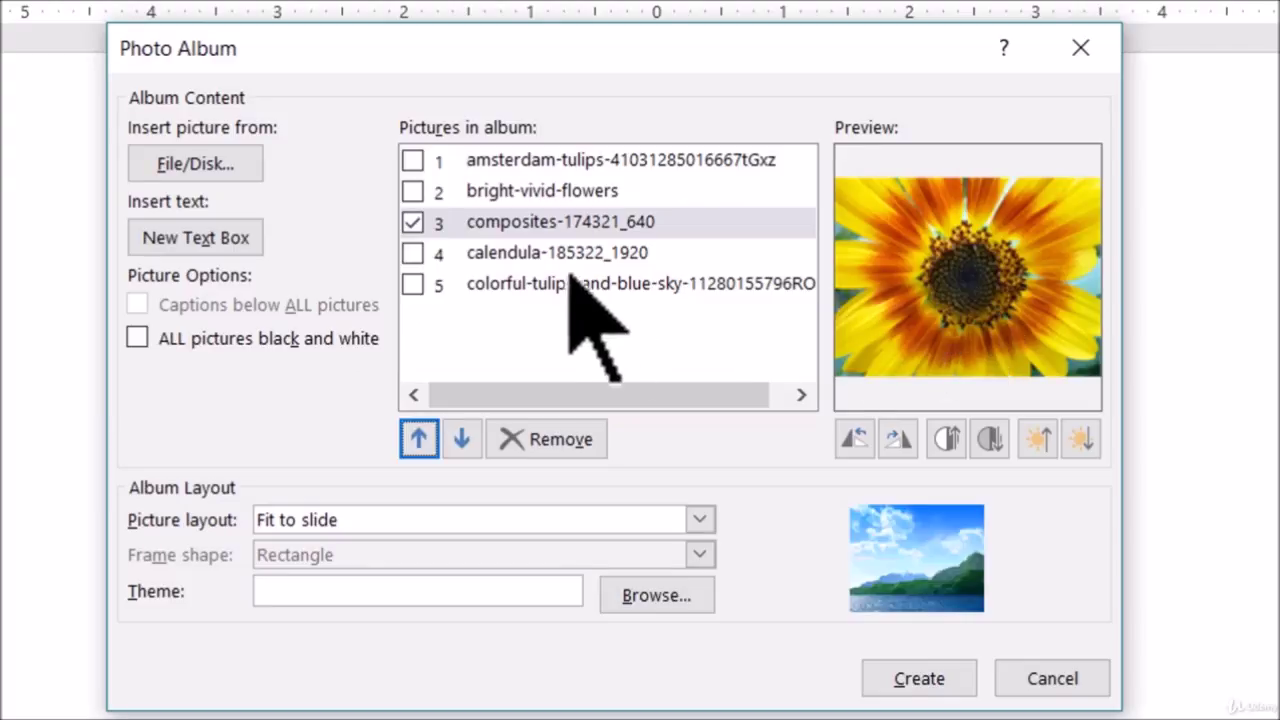
{"action": "left_click", "coordinate": [413, 222]}
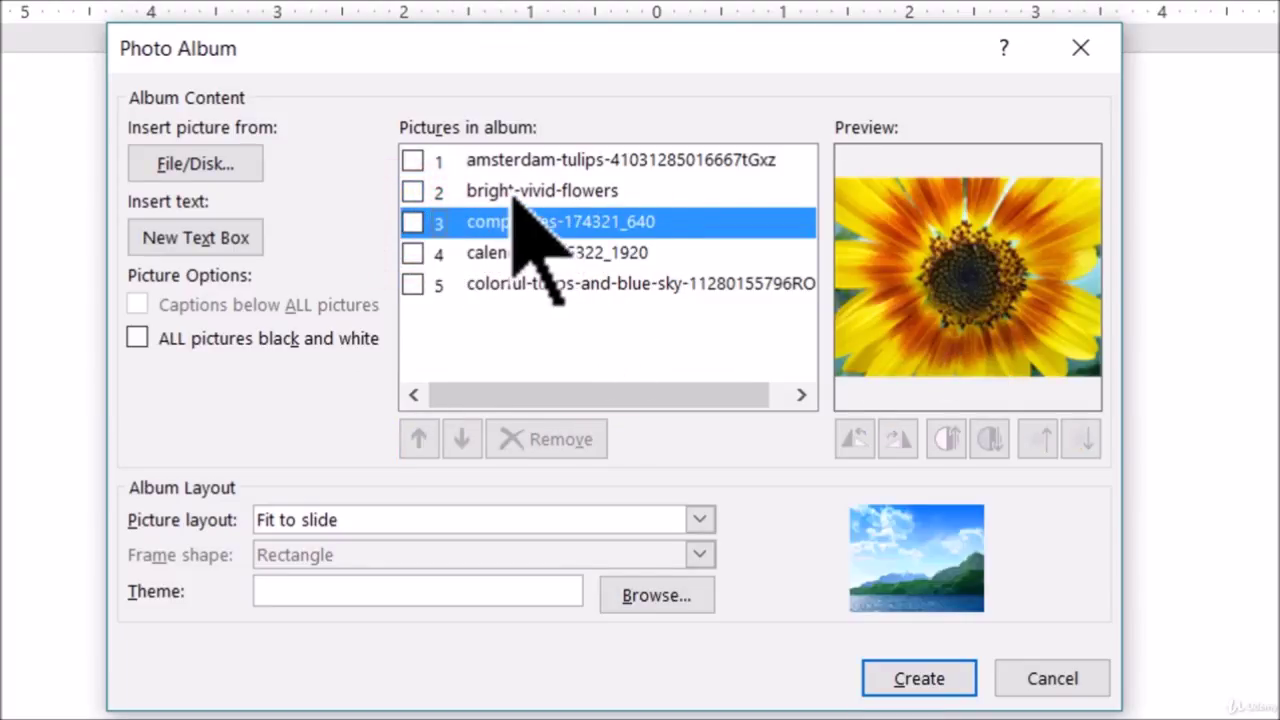
Step: Preview and tick the bright-vivid-flowers picture, and set the album's picture layout to 2 pictures
{"action": "left_click", "coordinate": [485, 191]}
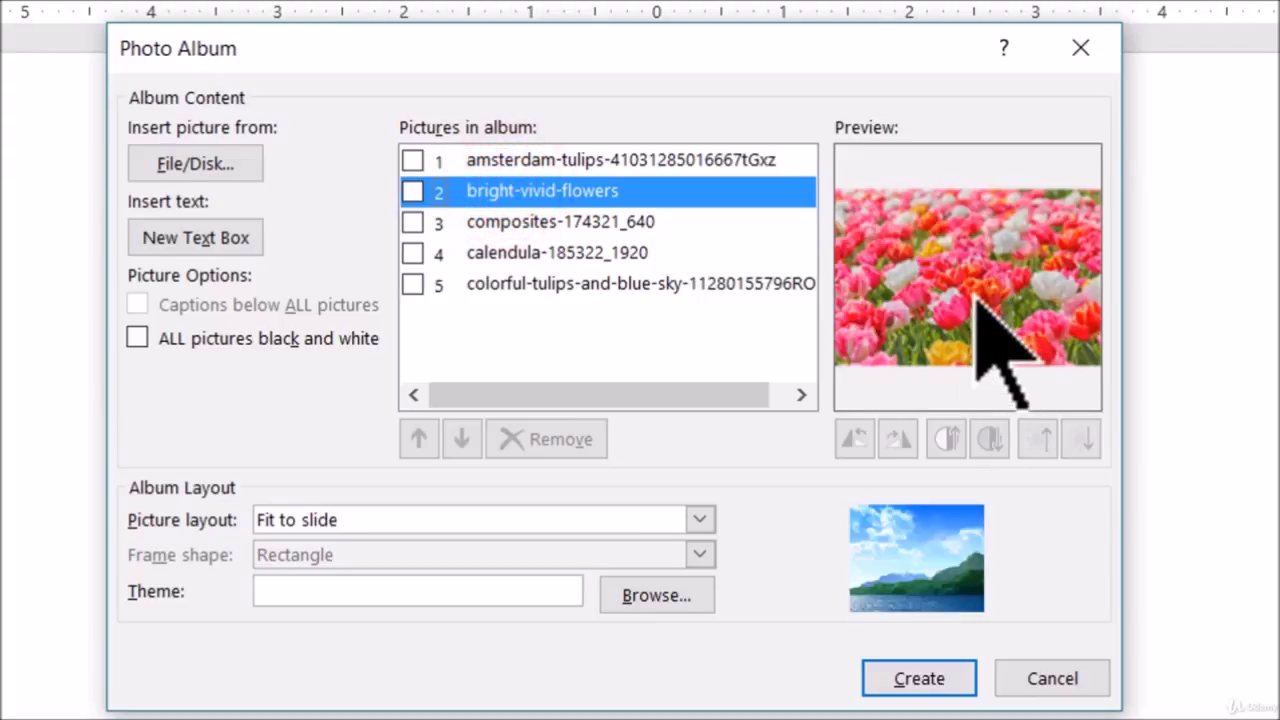
{"action": "left_click", "coordinate": [418, 192]}
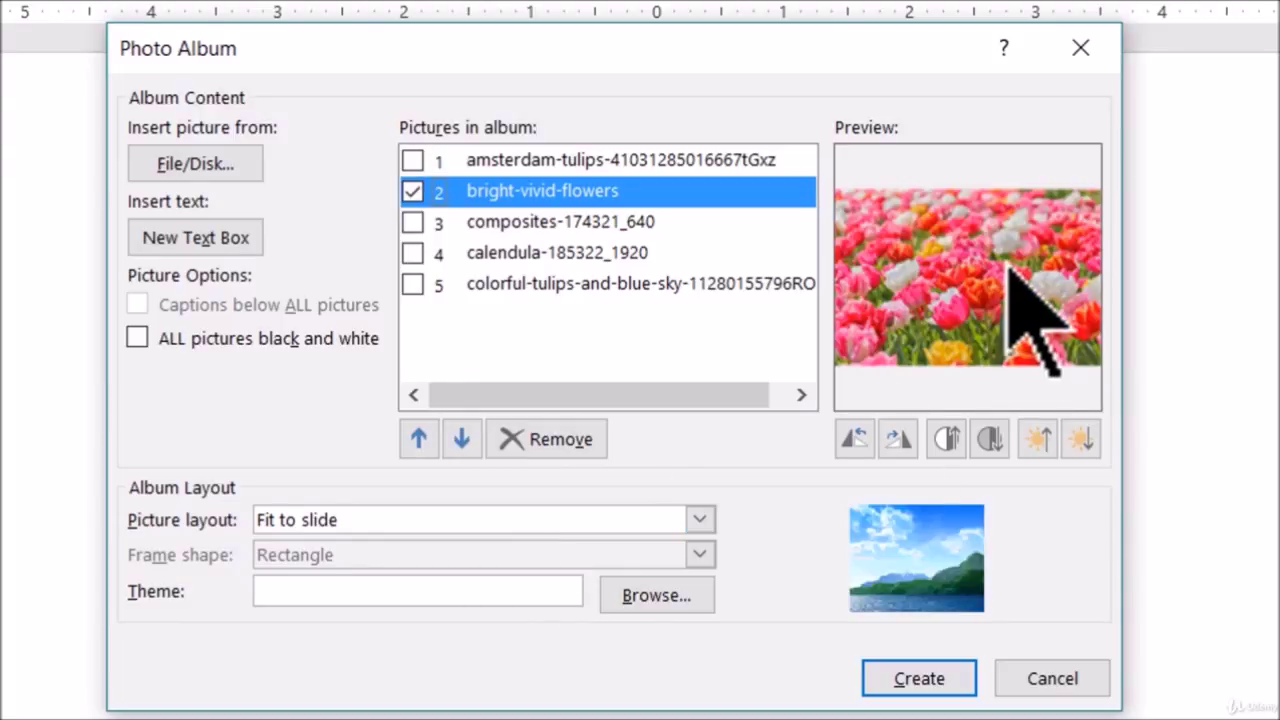
{"action": "left_click", "coordinate": [418, 515]}
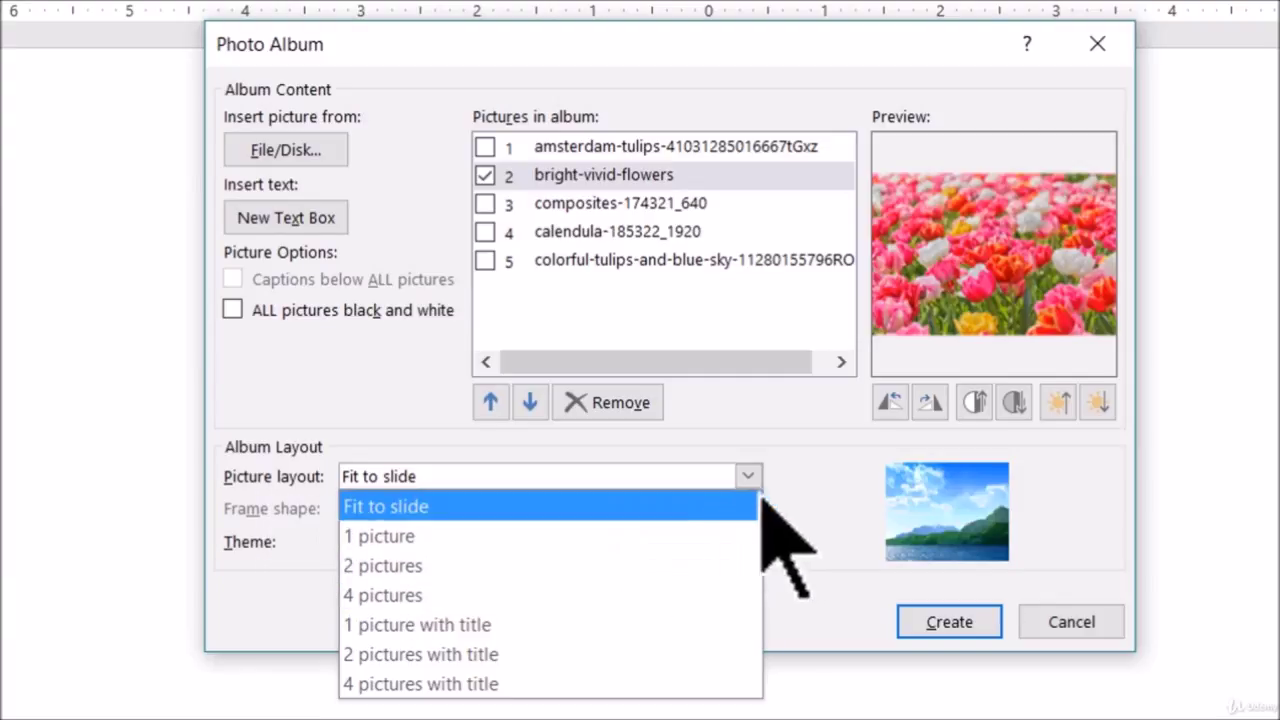
{"action": "left_click", "coordinate": [790, 486]}
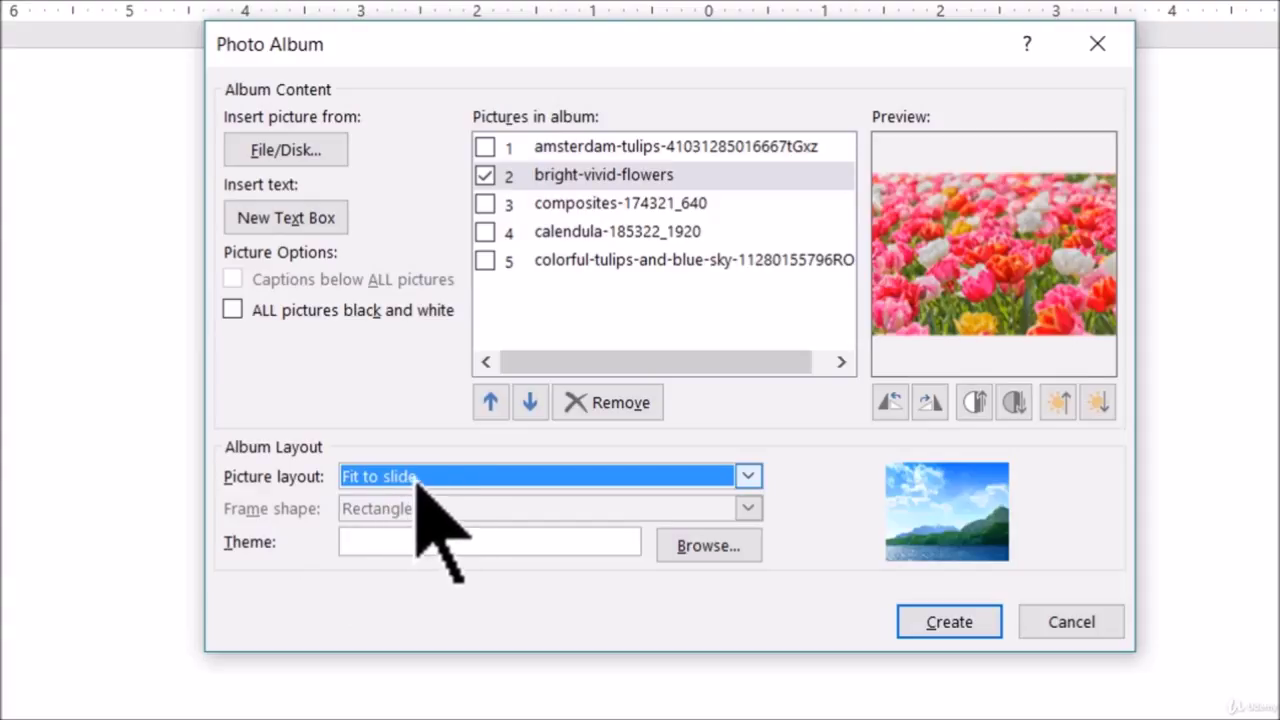
{"action": "left_click", "coordinate": [416, 478]}
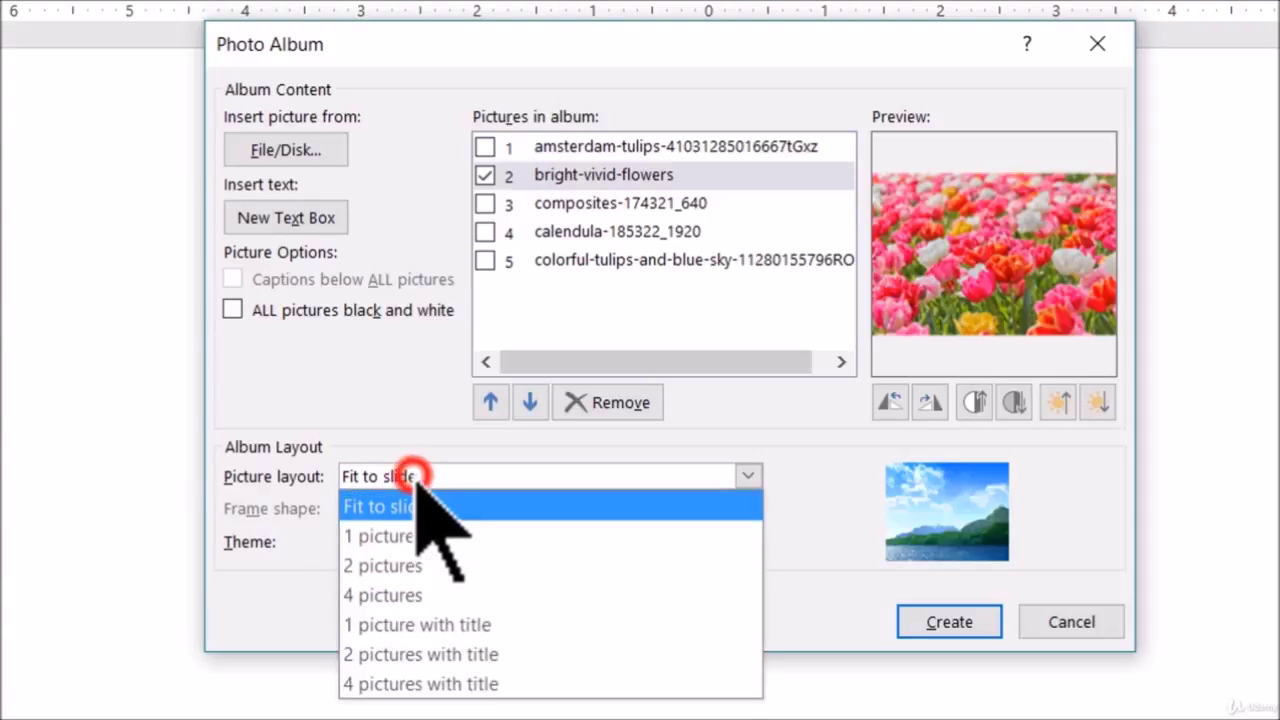
{"action": "left_click", "coordinate": [393, 567]}
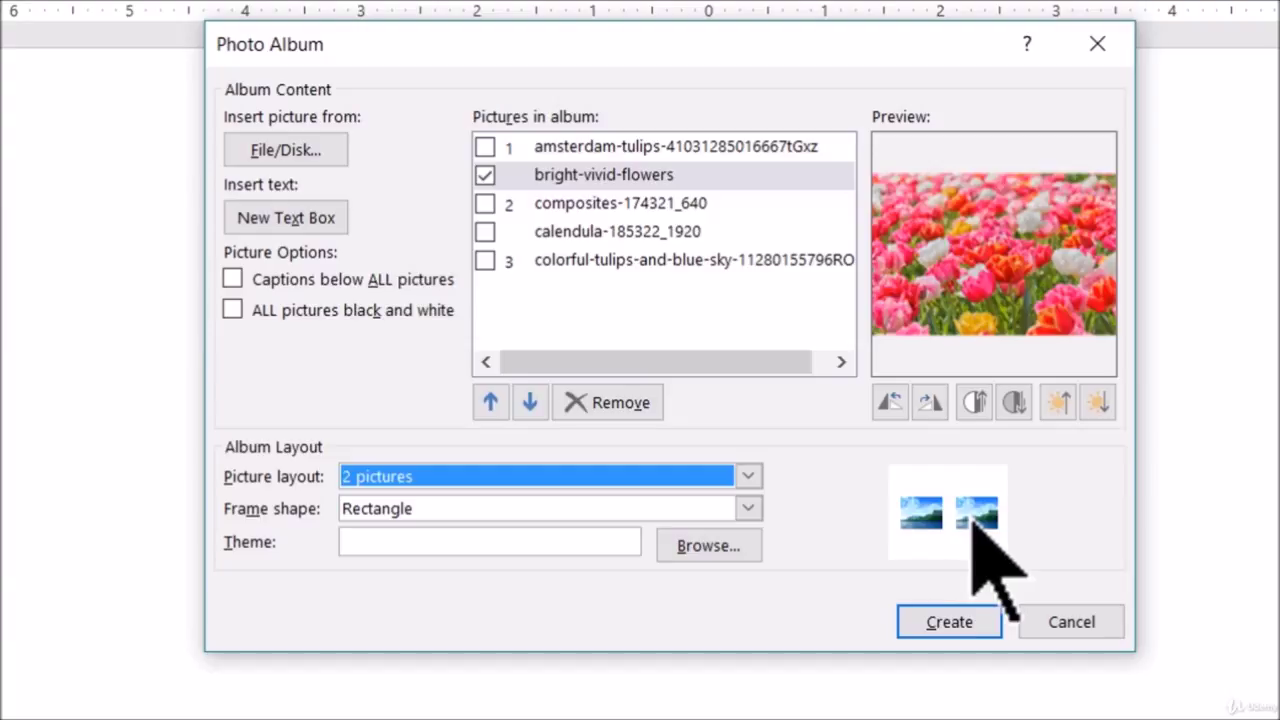
Step: Set the frame shape of the album pictures to Rounded Rectangle
{"action": "key", "text": "Tab"}
{"action": "left_click", "coordinate": [560, 505]}
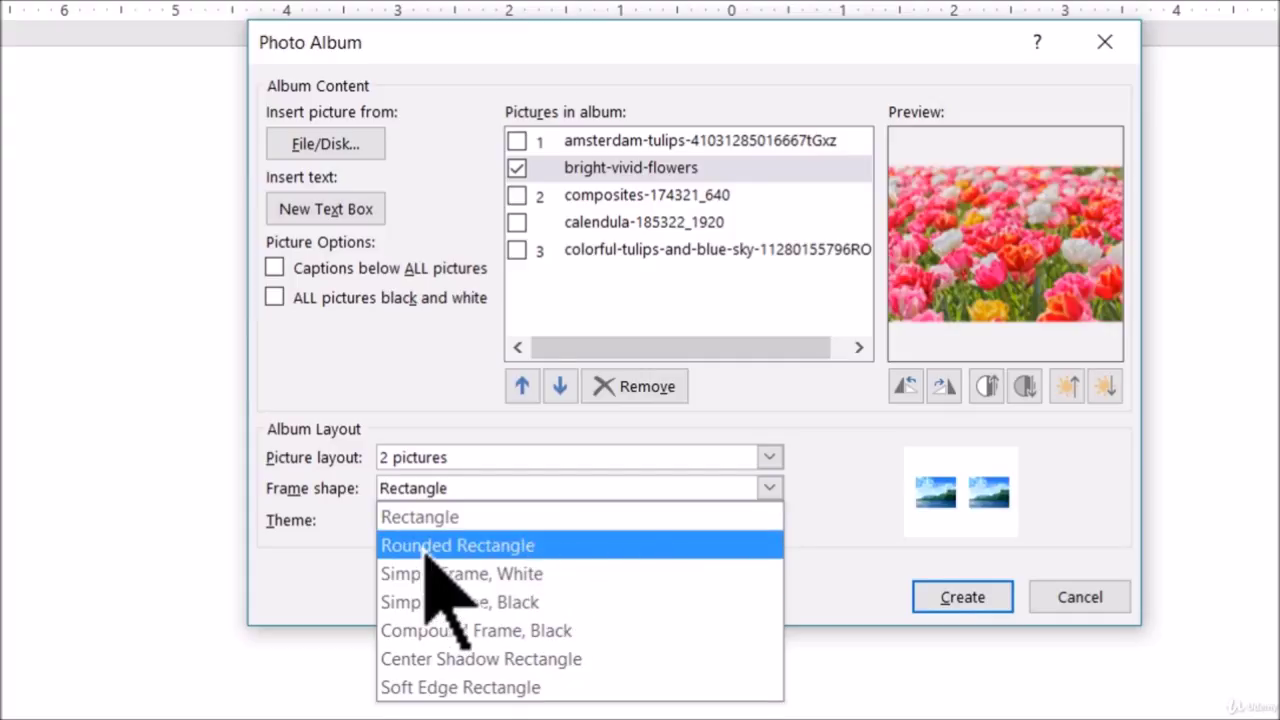
{"action": "left_click", "coordinate": [425, 545]}
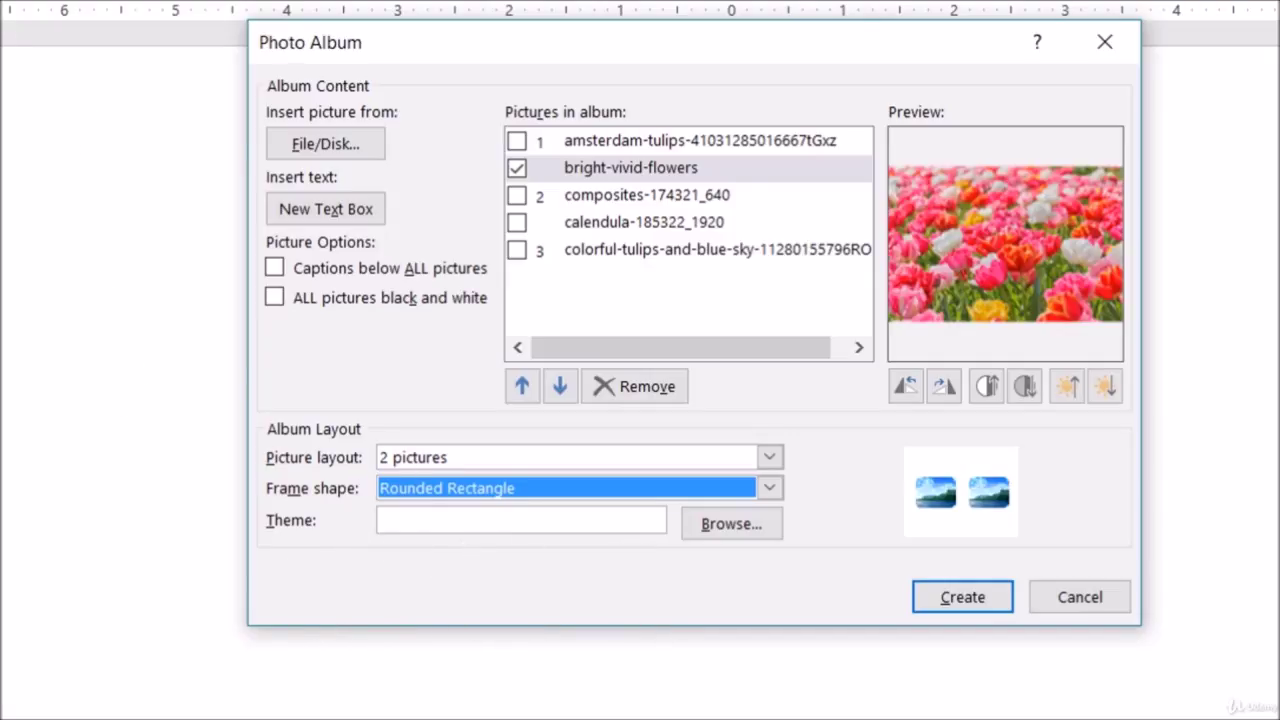
Step: Look through the available theme files without choosing one, and create the photo album
{"action": "left_click", "coordinate": [718, 524]}
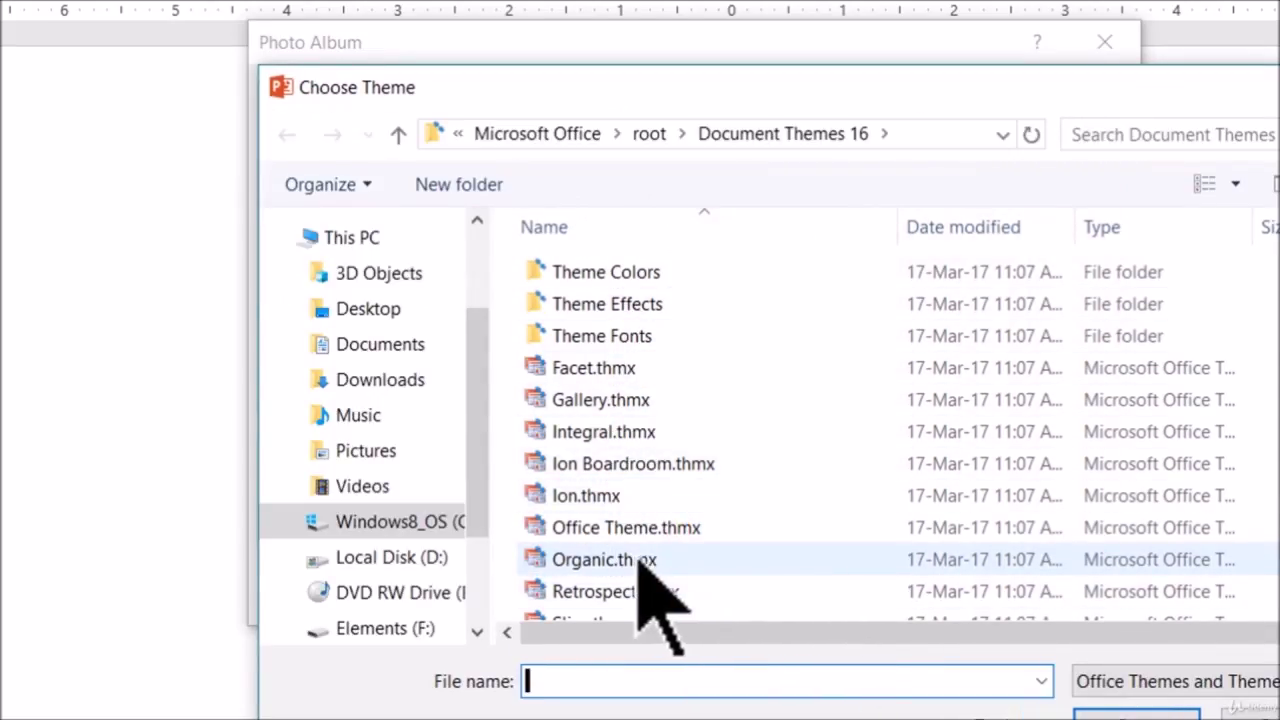
{"action": "key", "text": "Escape"}
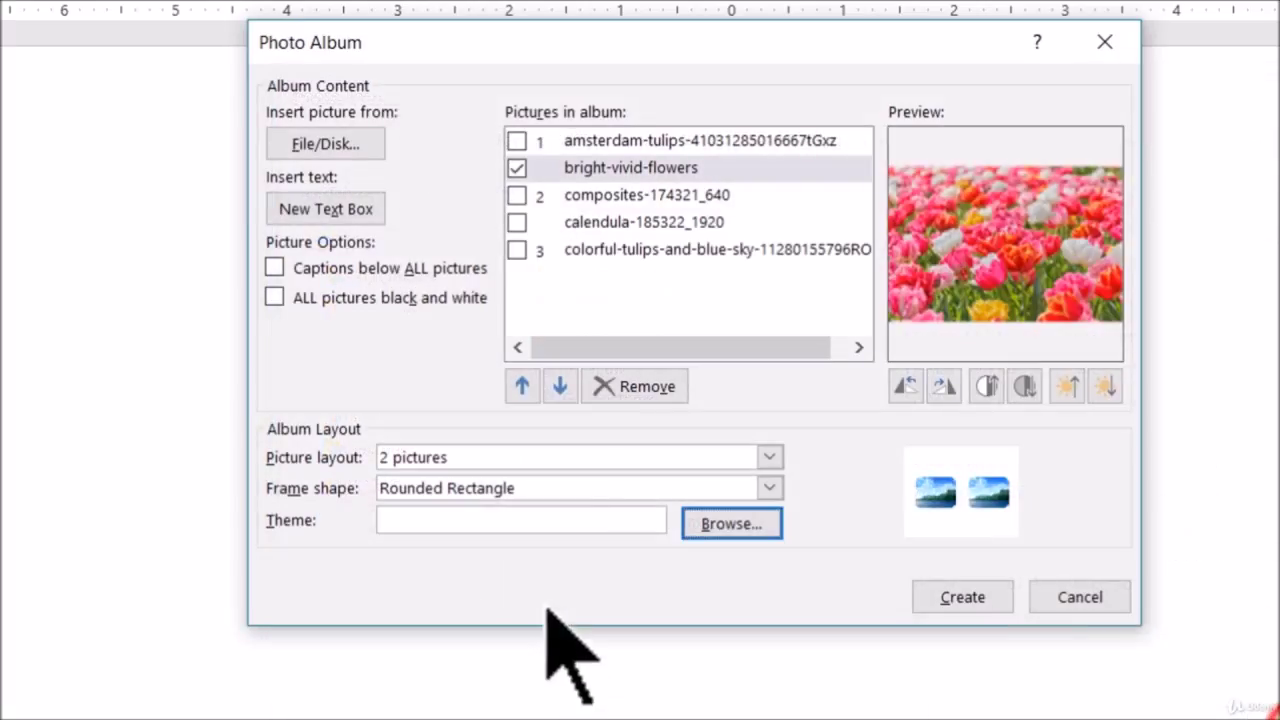
{"action": "left_click", "coordinate": [962, 598]}
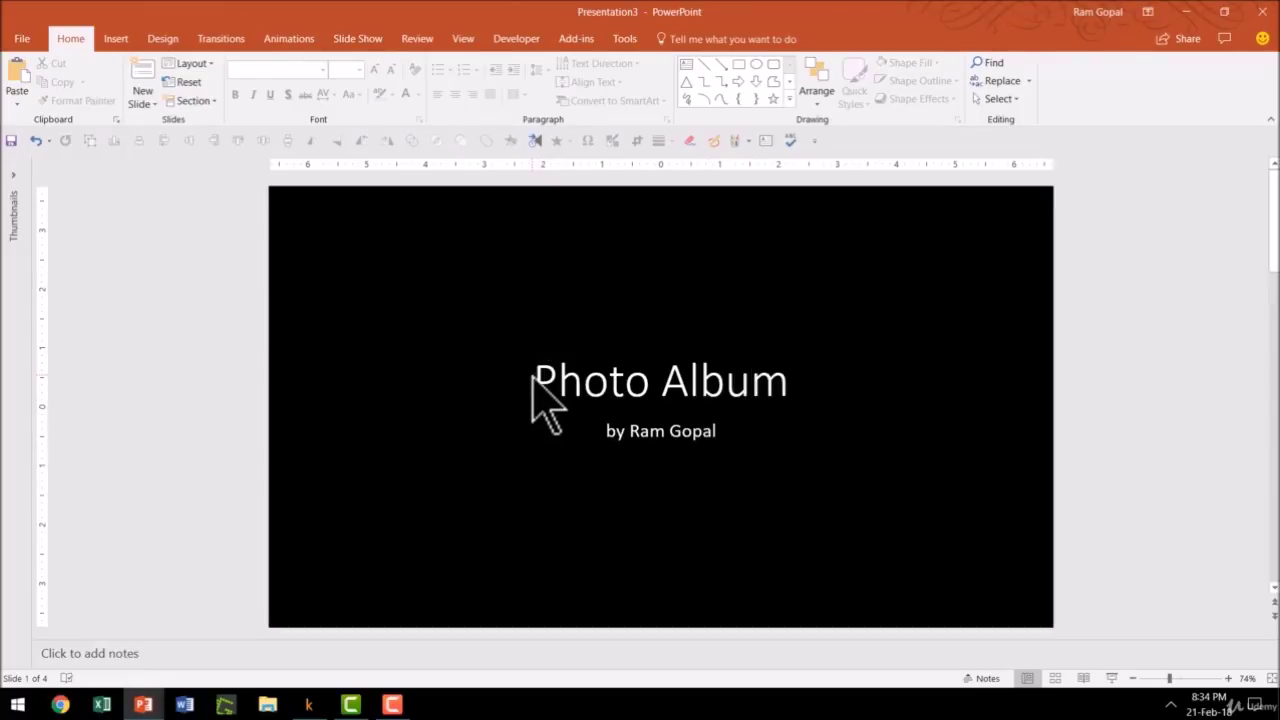
Step: View the album's title and picture slides as a slide show, and return to editing
{"action": "left_click_drag", "start_coordinate": [544, 380], "coordinate": [772, 373]}
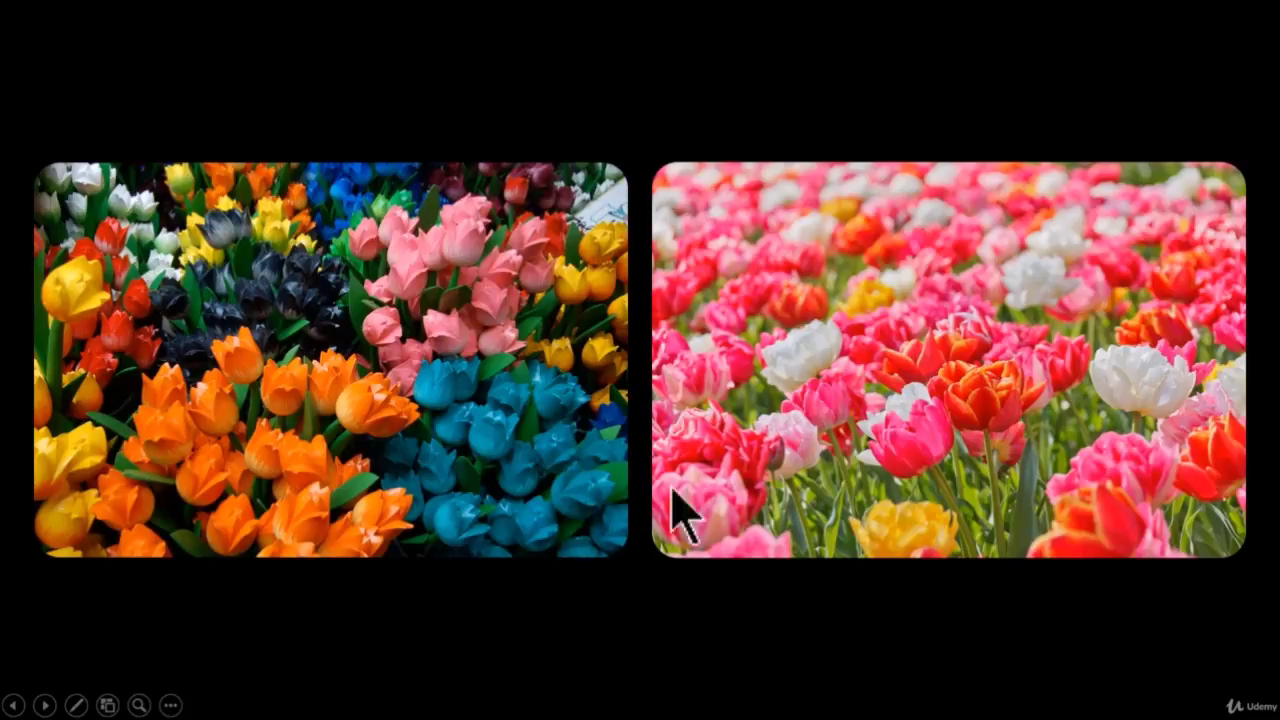
{"action": "left_click", "coordinate": [821, 602]}
{"action": "key", "text": "Escape"}
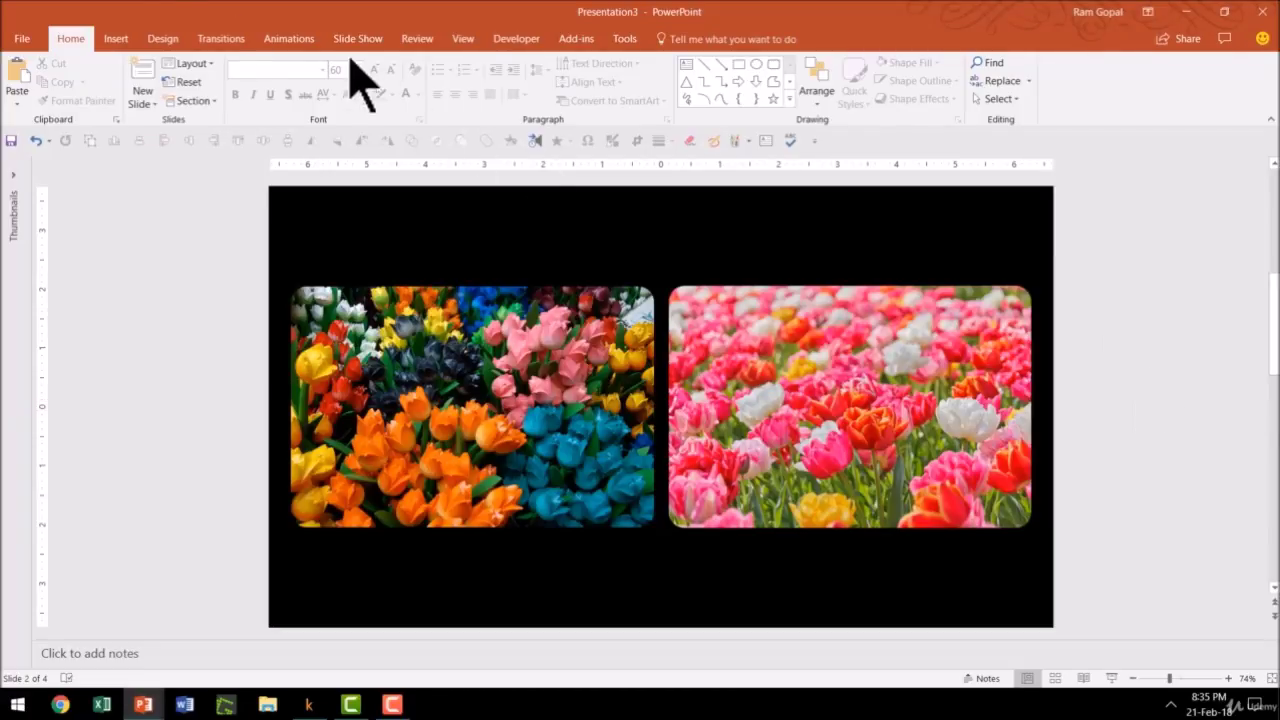
Step: Open the existing photo album's settings for editing and close them without updating the album
{"action": "left_click", "coordinate": [120, 40]}
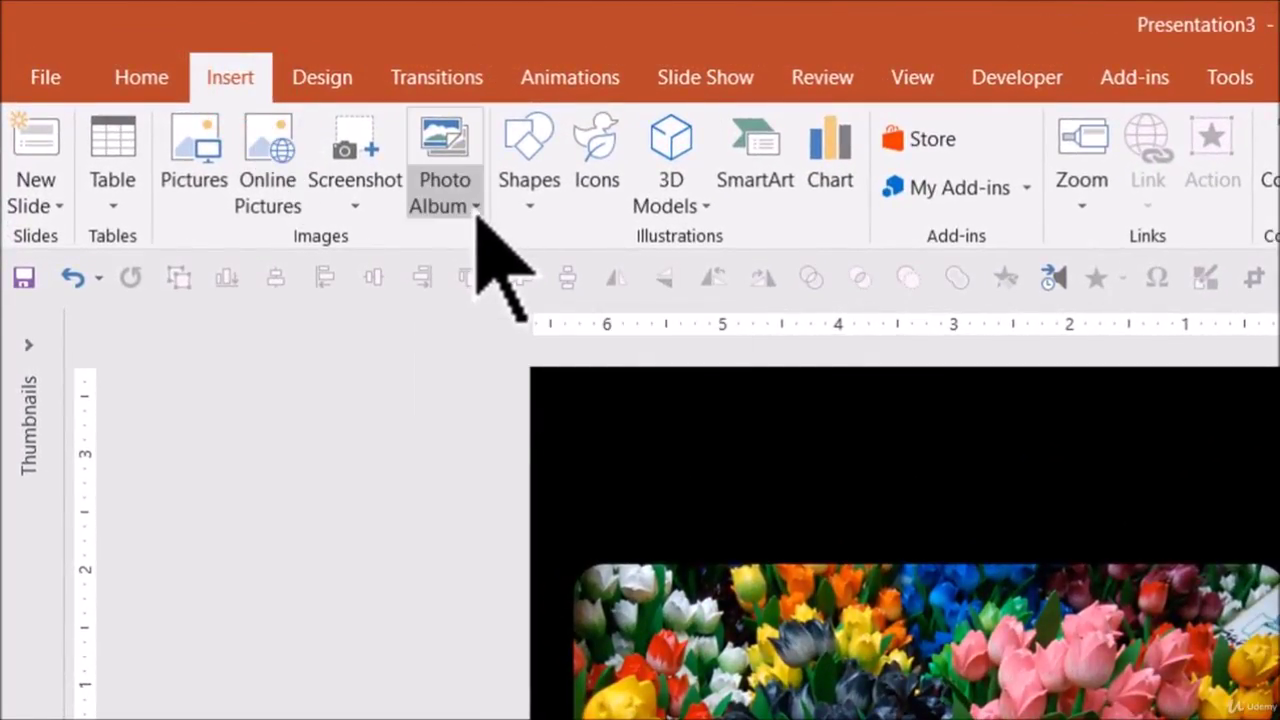
{"action": "left_click", "coordinate": [475, 204]}
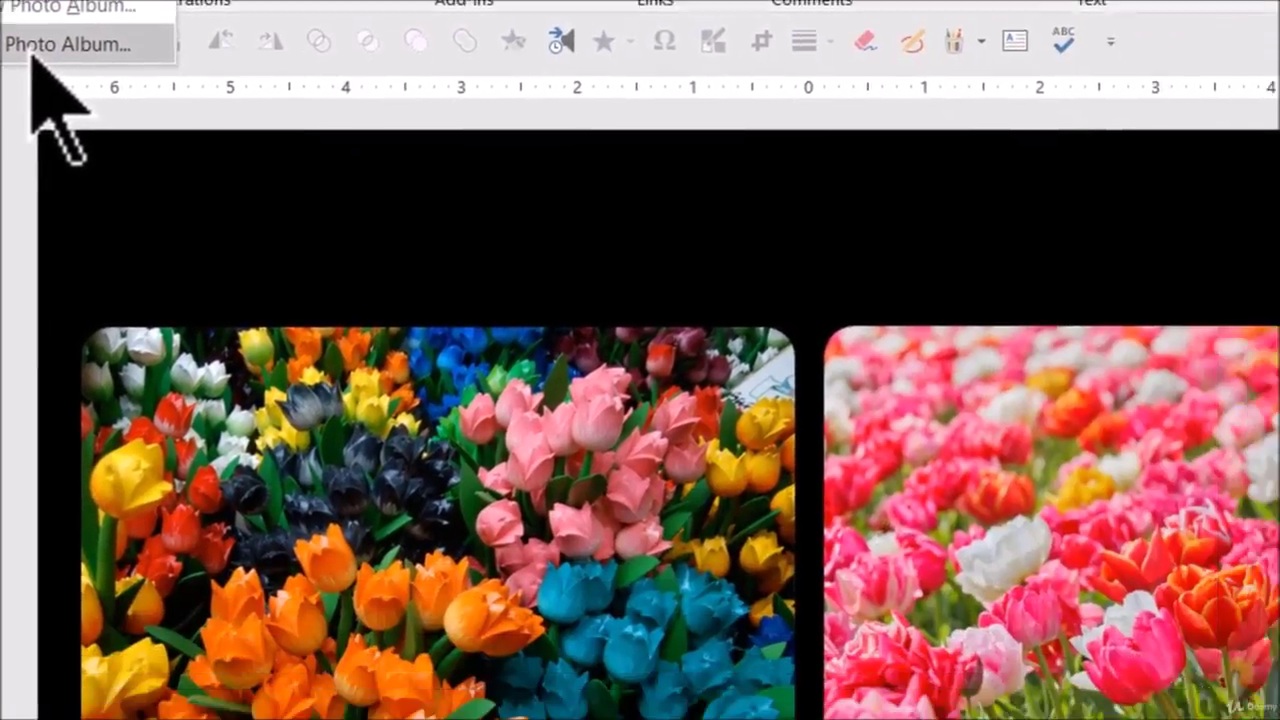
{"action": "left_click", "coordinate": [525, 281]}
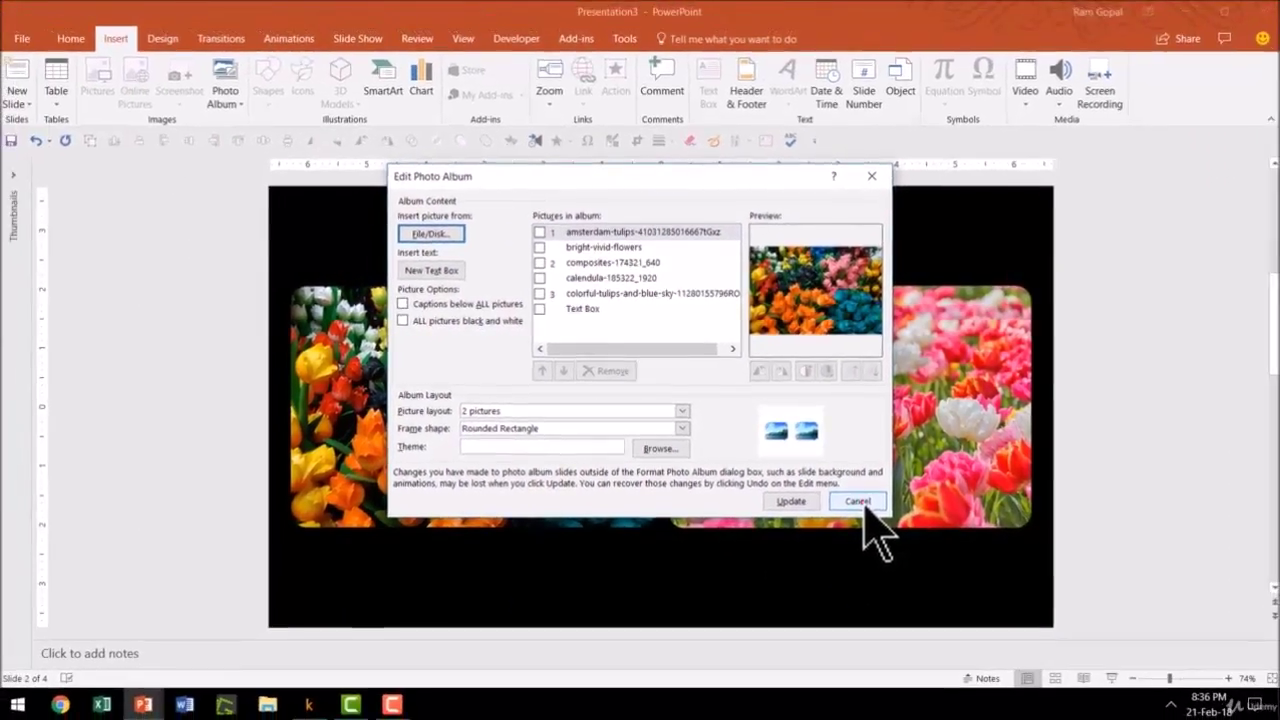
{"action": "left_click", "coordinate": [1054, 681]}
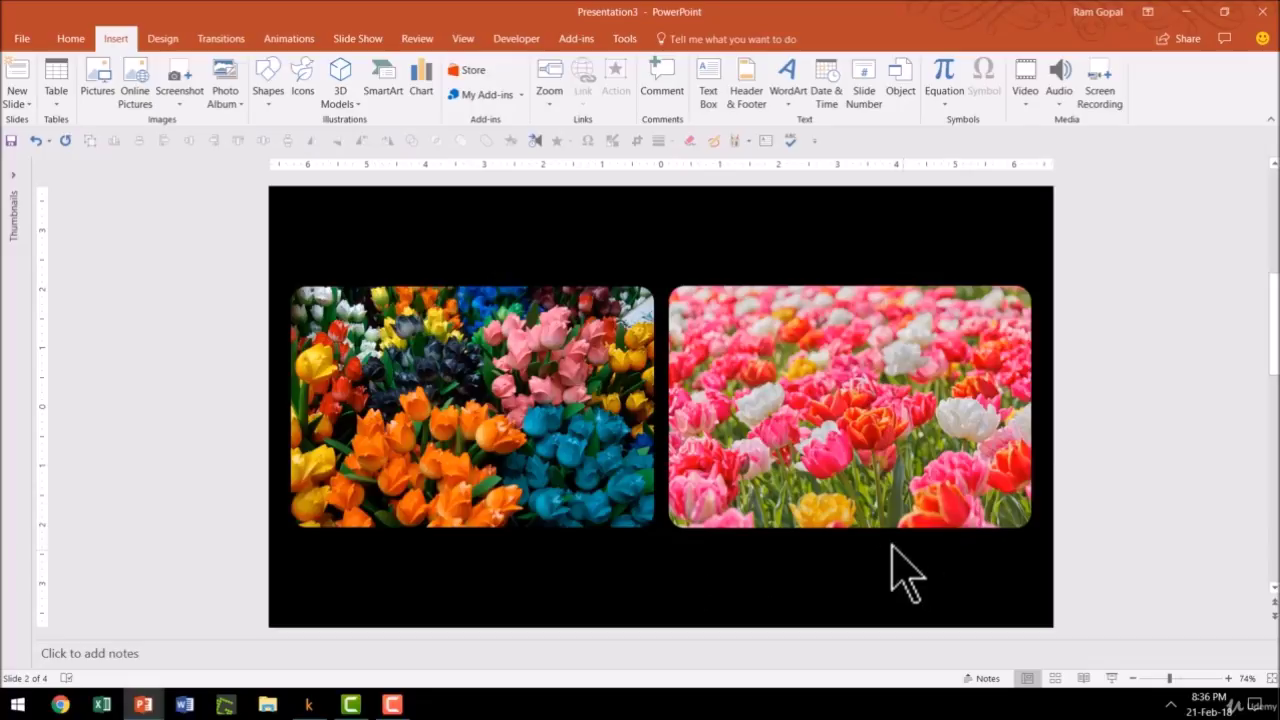
Step: Apply the Fade transition to all slides of the album
{"action": "left_click", "coordinate": [72, 38]}
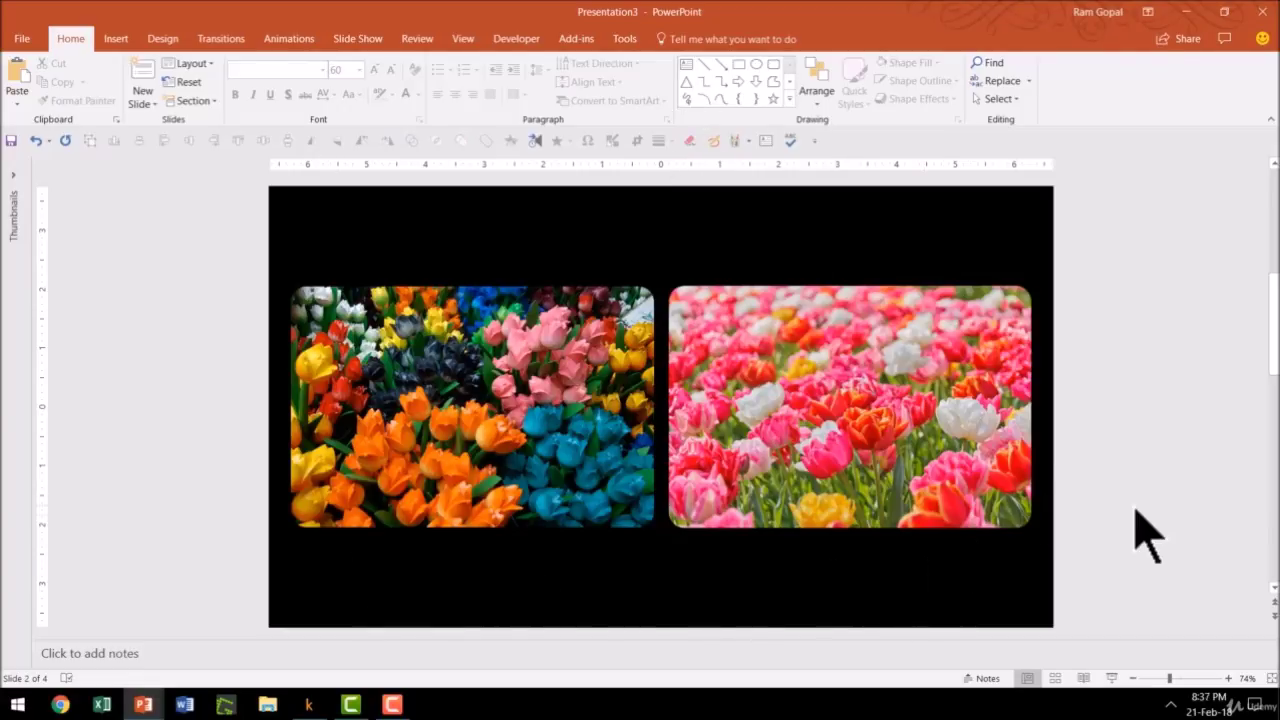
{"action": "left_click", "coordinate": [232, 40]}
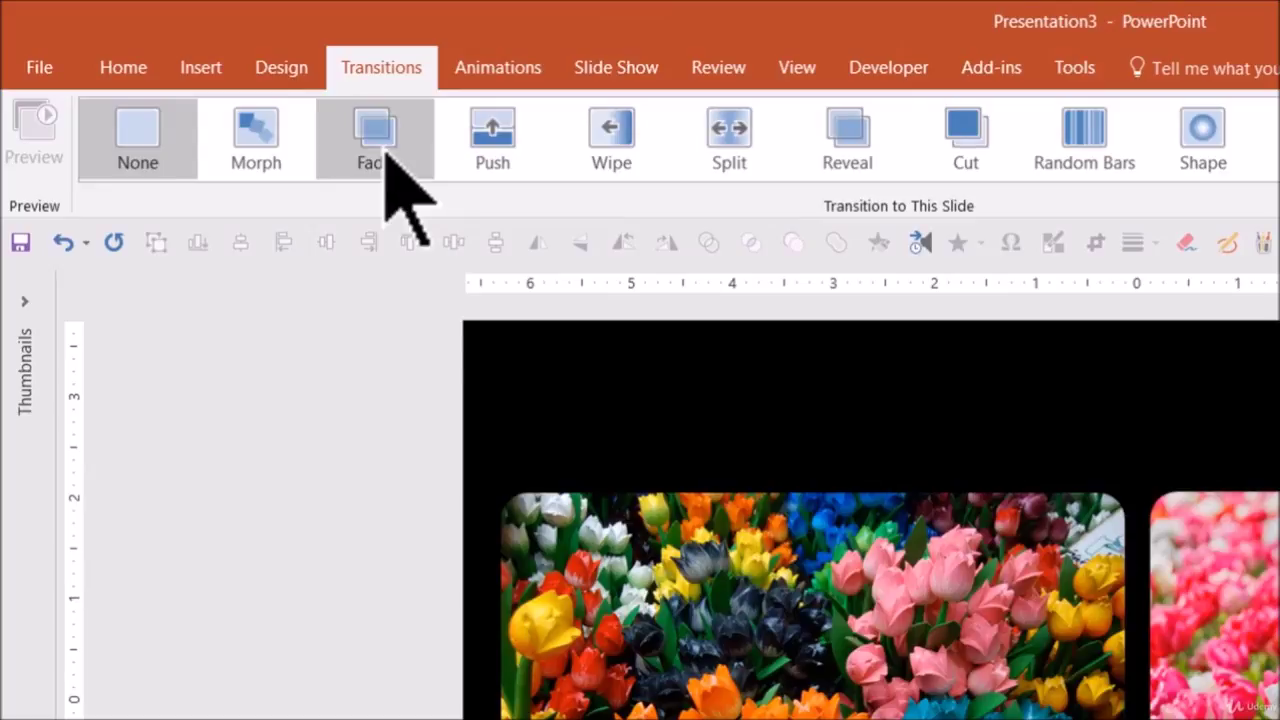
{"action": "left_click", "coordinate": [383, 150]}
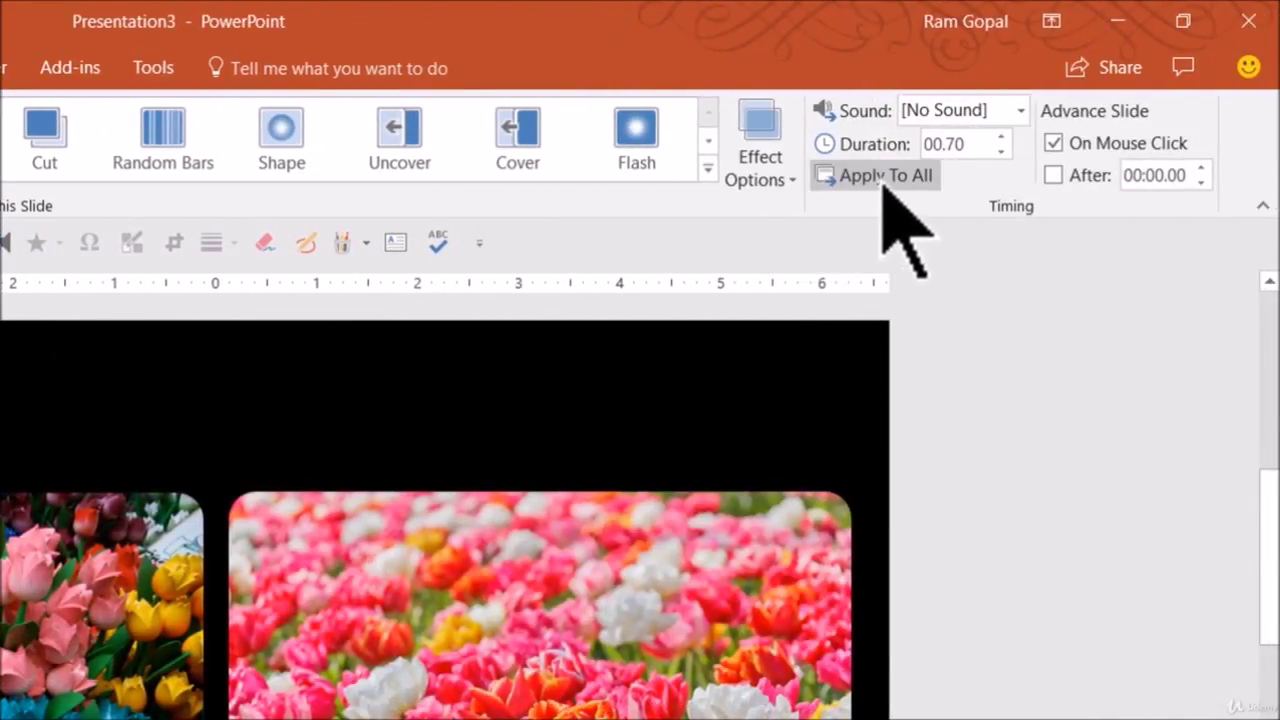
{"action": "left_click", "coordinate": [884, 178]}
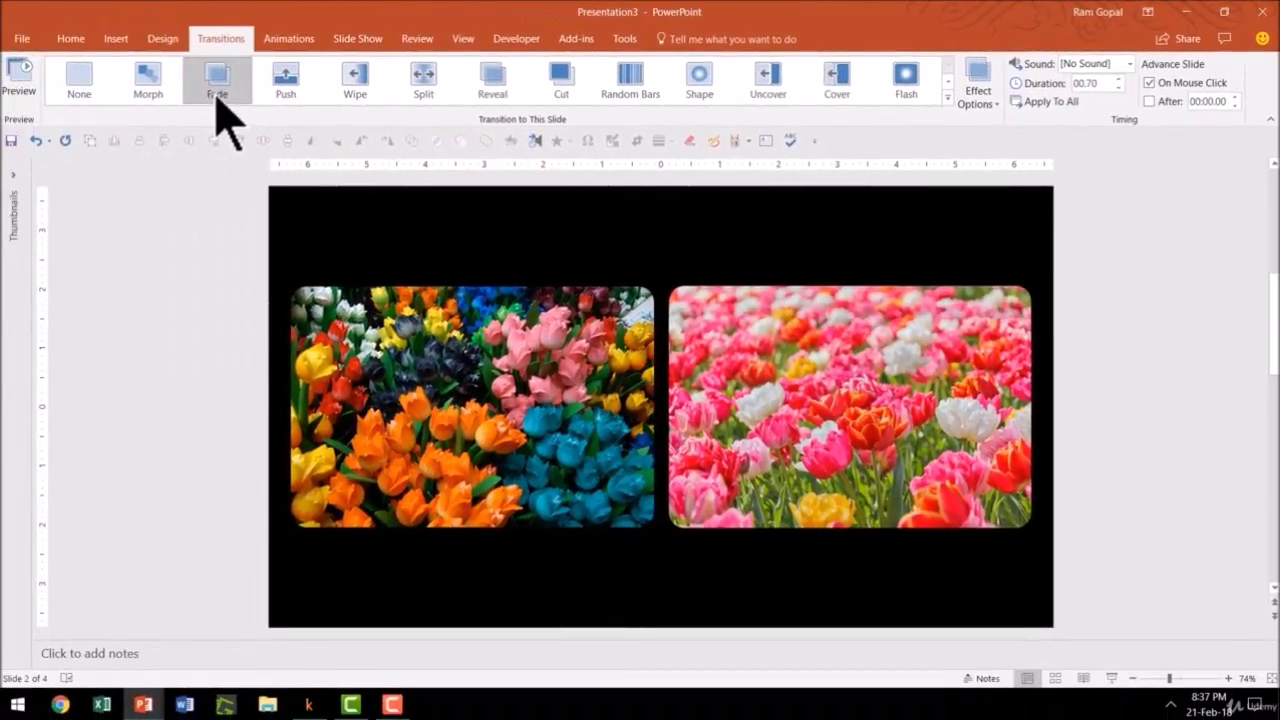
{"action": "left_click", "coordinate": [217, 85]}
Step: Play the slide show from the title slide to check the transitions between the album slides, and exit it
{"action": "scroll", "coordinate": [1108, 594], "scroll_direction": "up", "scroll_amount": 1}
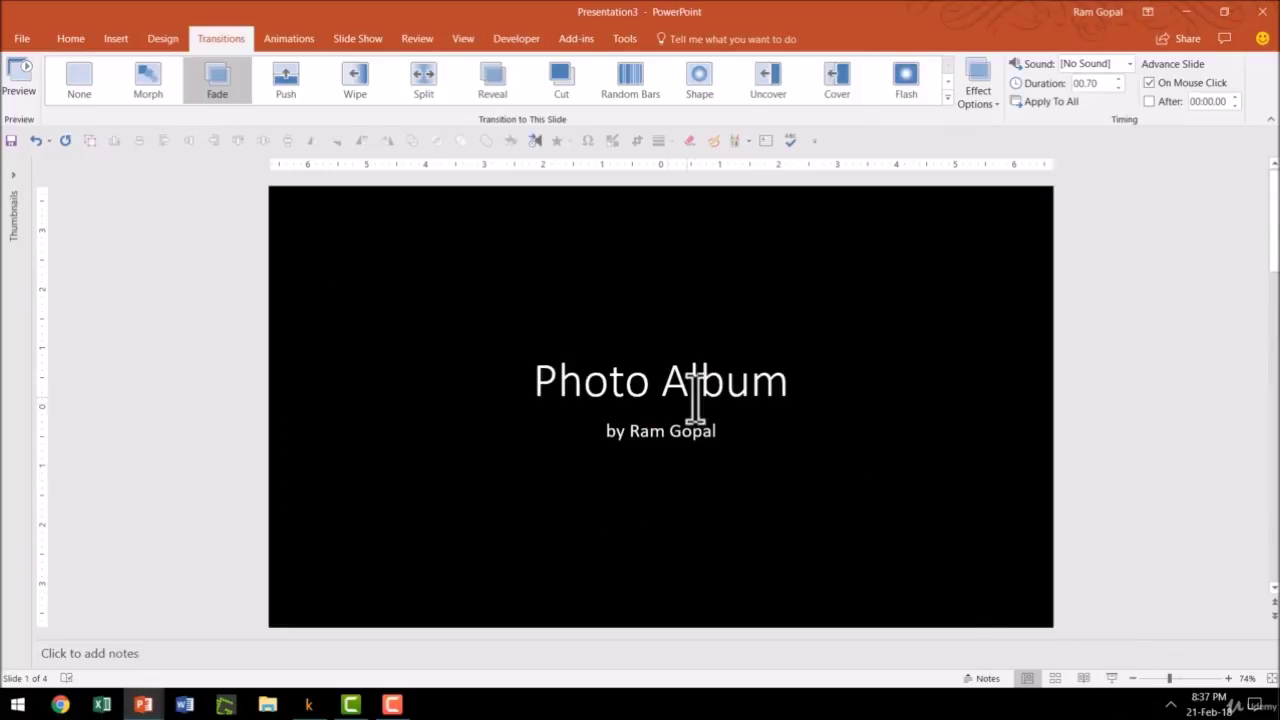
{"action": "left_click", "coordinate": [1114, 678]}
{"action": "left_click", "coordinate": [1147, 575]}
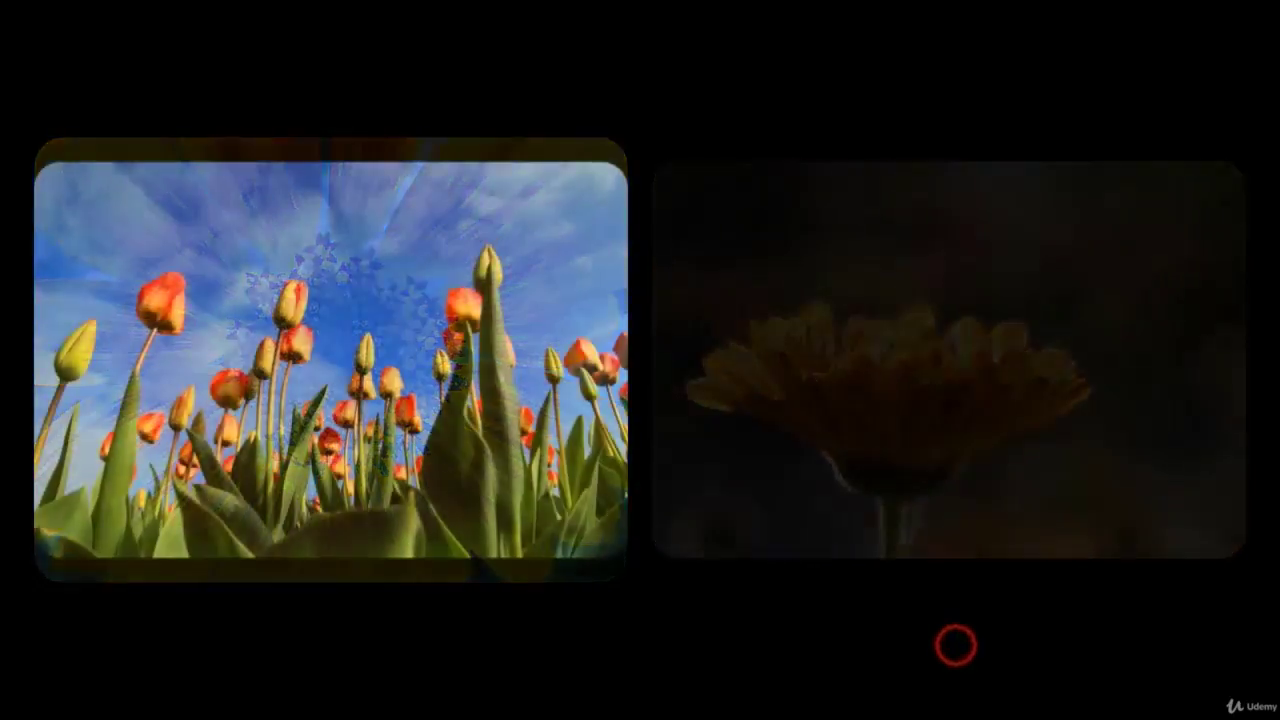
{"action": "key", "text": "Escape"}
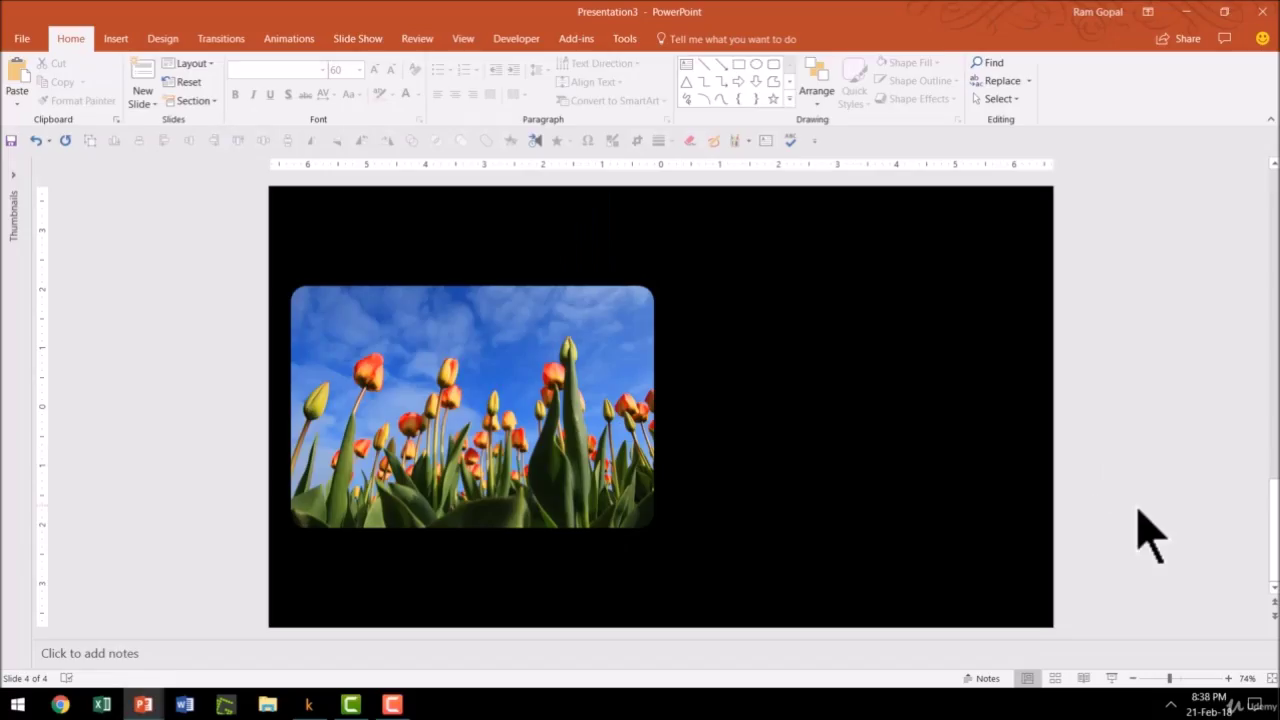